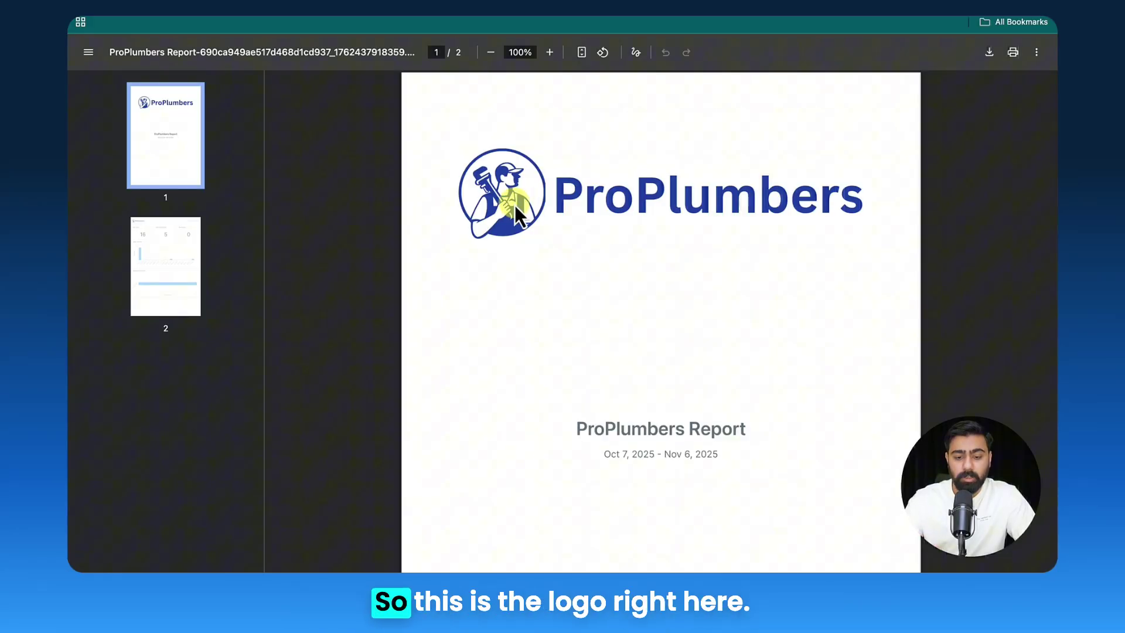
- Scroll the exported PDF from the cover to page 2's lead, appointment and deal metrics
scroll(610, 229, down, 5)
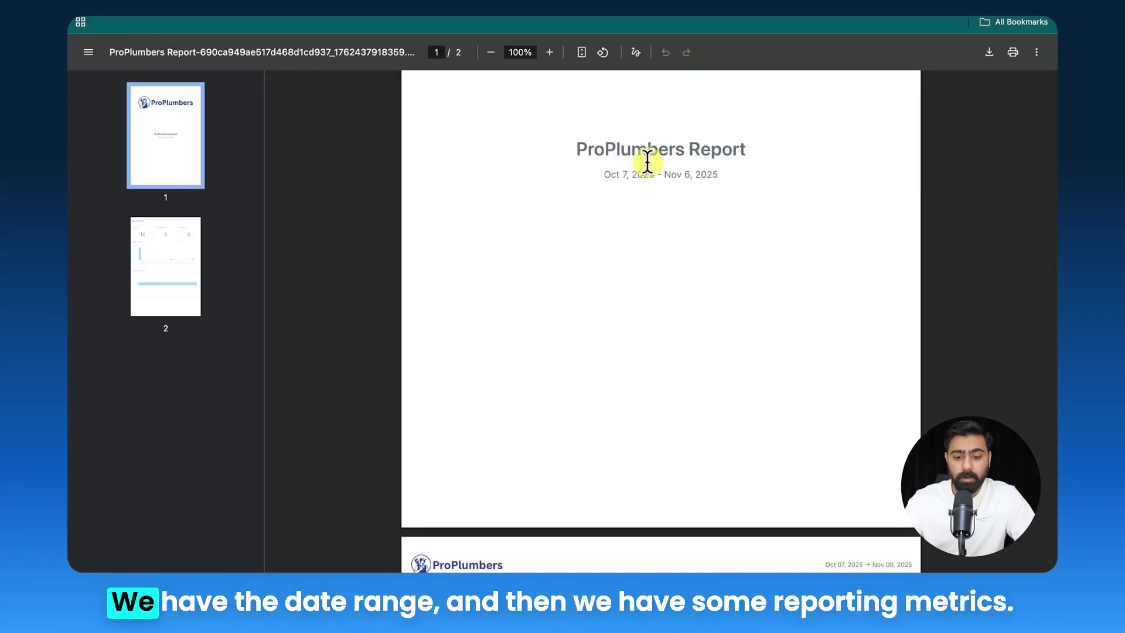
scroll(674, 163, down, 3)
scroll(698, 162, down, 4)
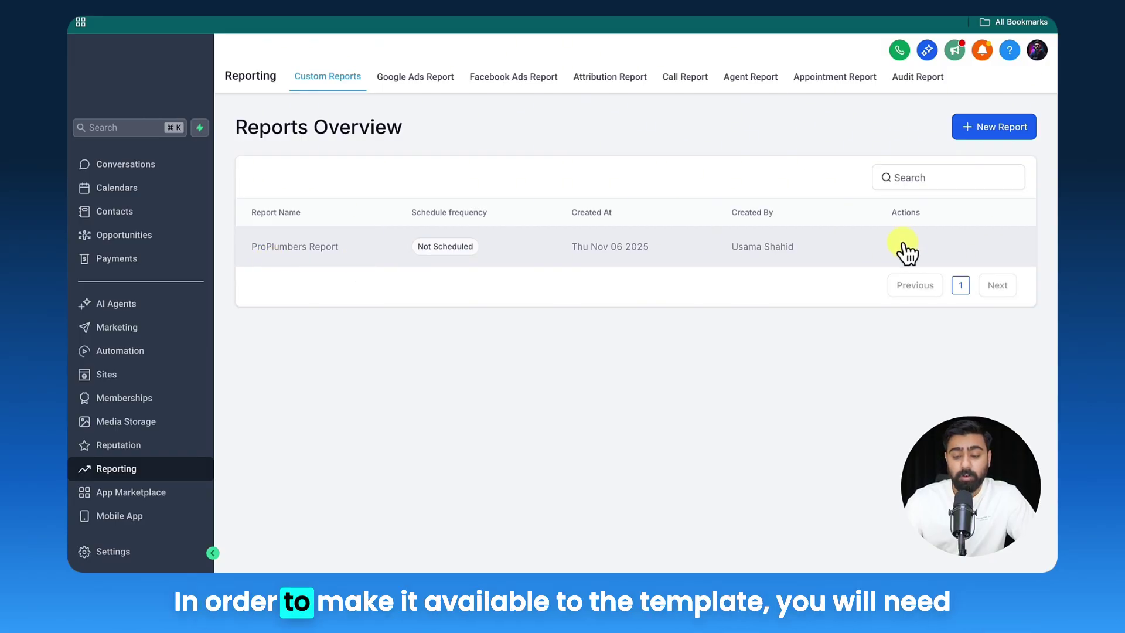
- Show the ProPlumbers Report's actions, revealing Upload Report Template as disabled until all roles have view access
click(904, 248)
mouse_move(815, 321)
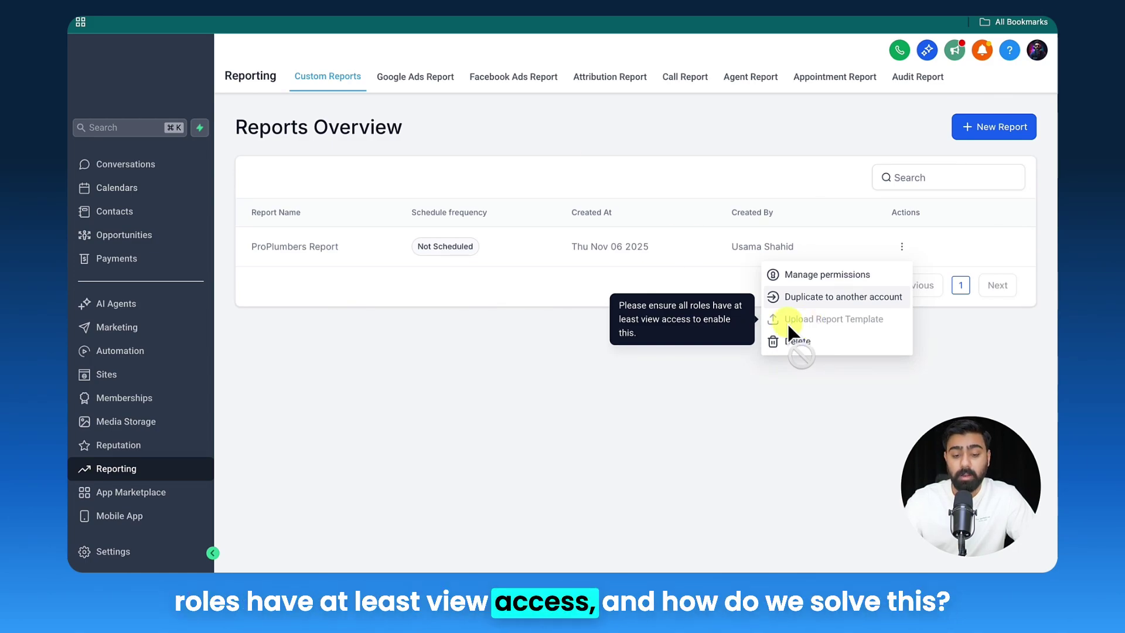
- Open the ProPlumbers Report's Manage Permissions and turn off Private Report
click(286, 248)
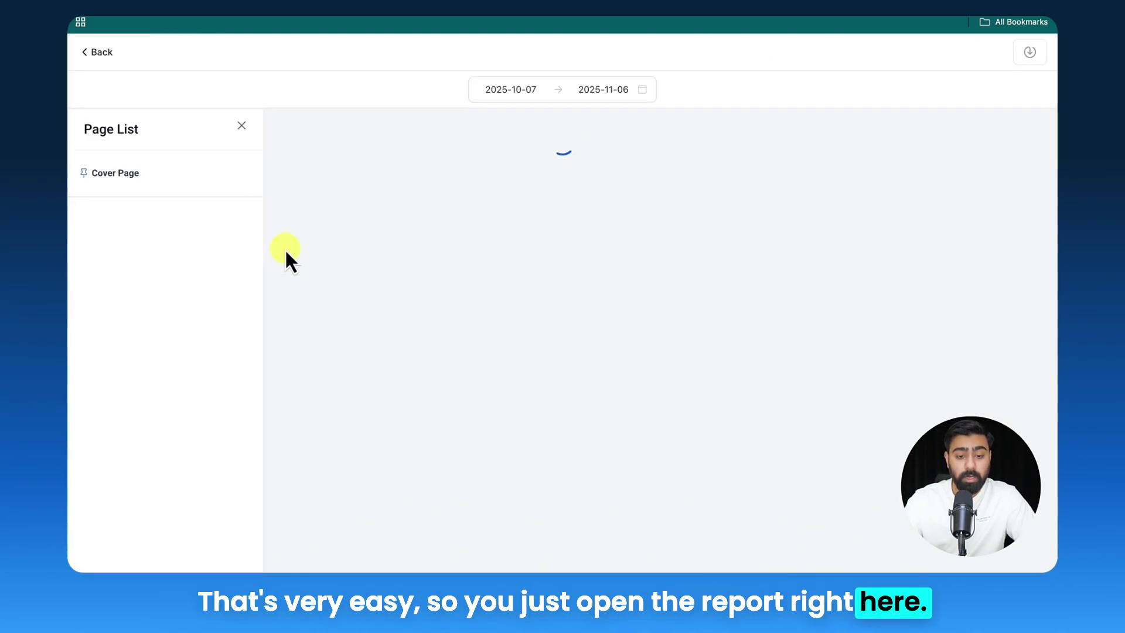
scroll(529, 324, down, 10)
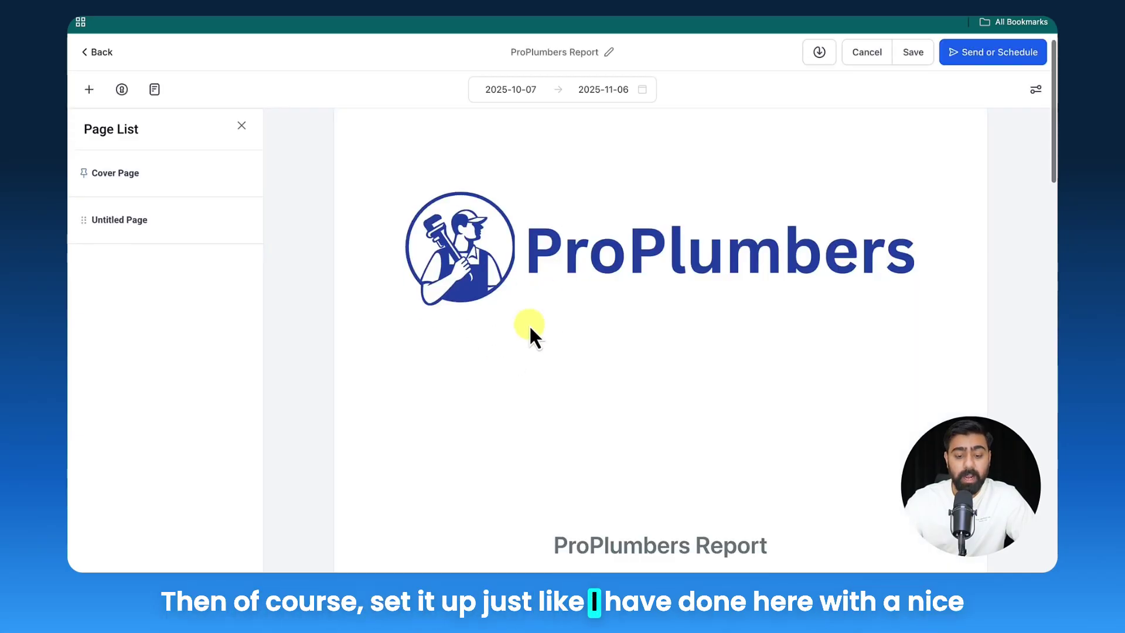
scroll(523, 260, down, 6)
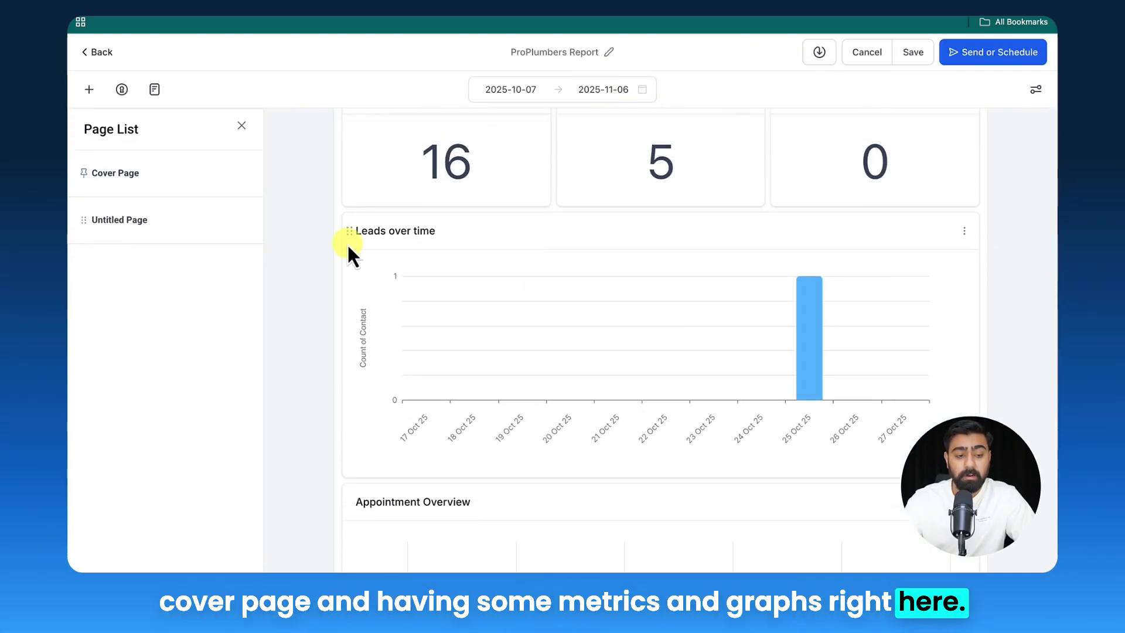
click(122, 89)
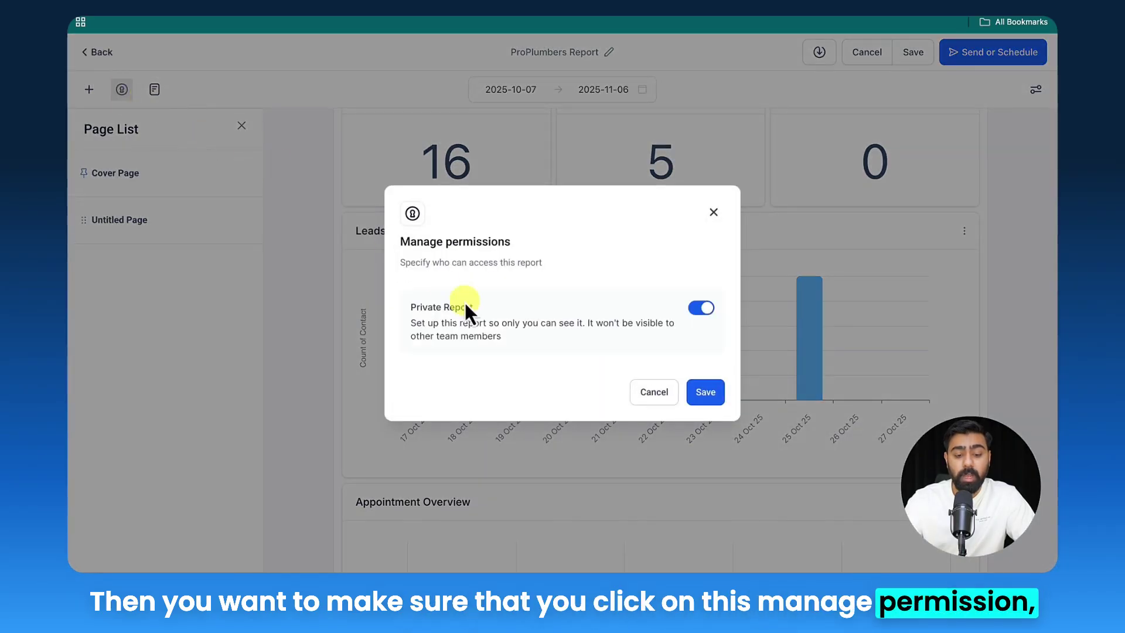
click(694, 308)
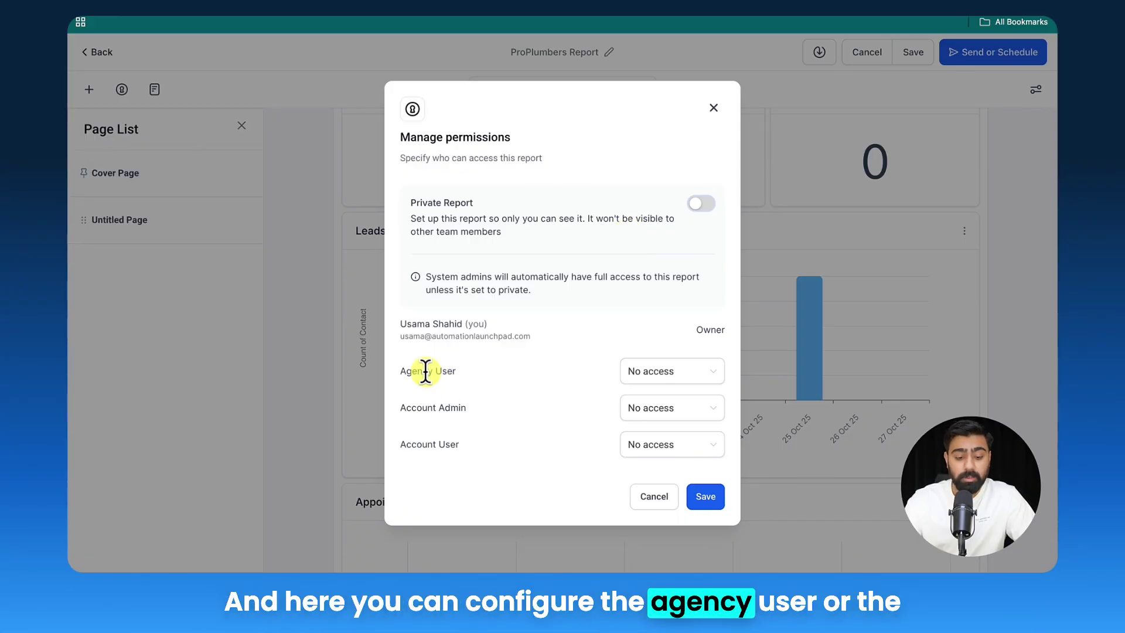
- Give Agency User and Account Admin Full access and Account User View, then save the report
click(632, 372)
click(635, 401)
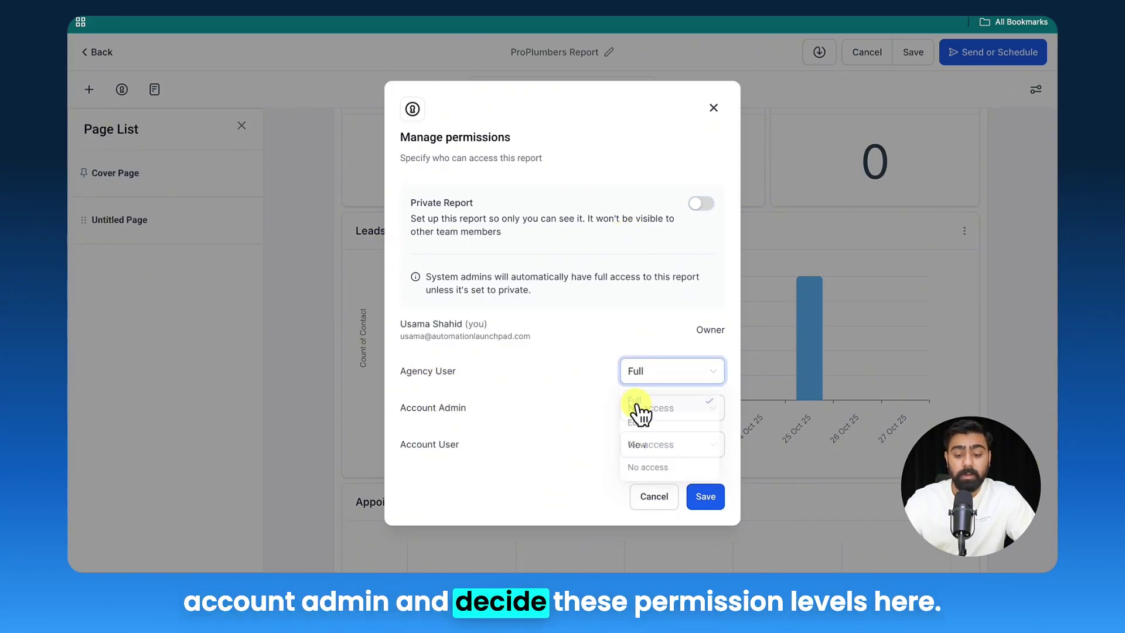
click(641, 408)
click(649, 438)
click(649, 445)
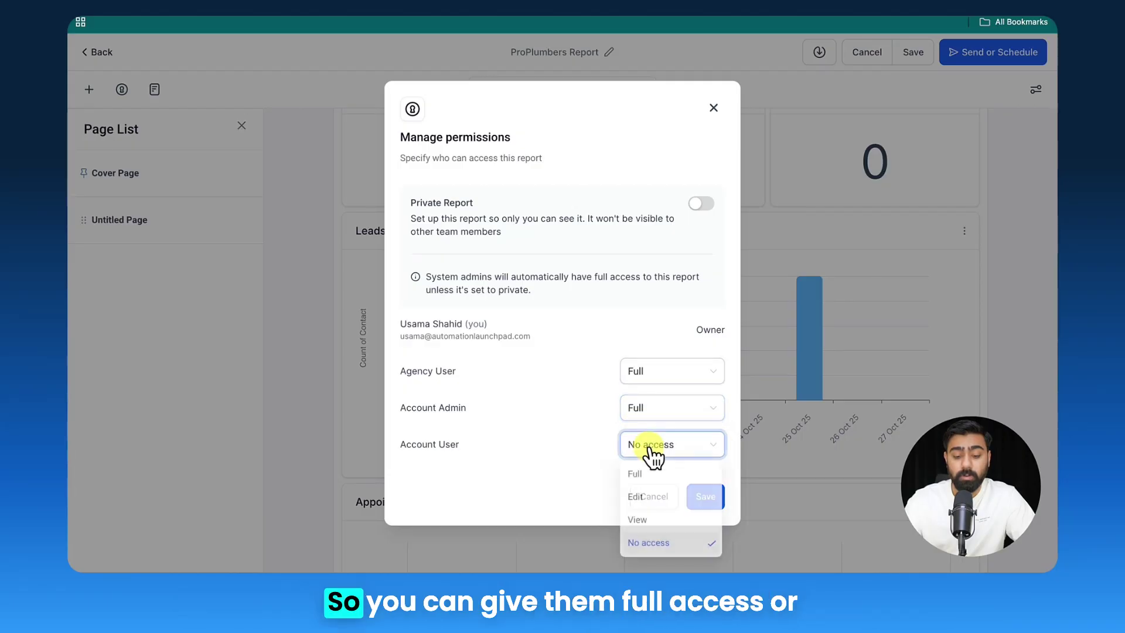
click(638, 521)
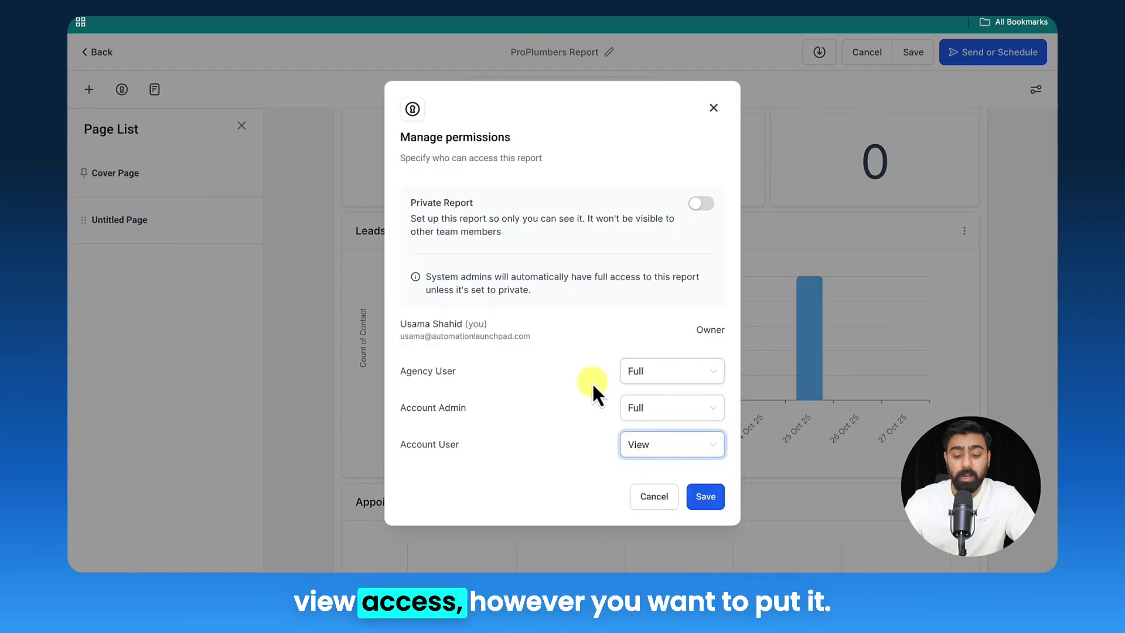
click(706, 497)
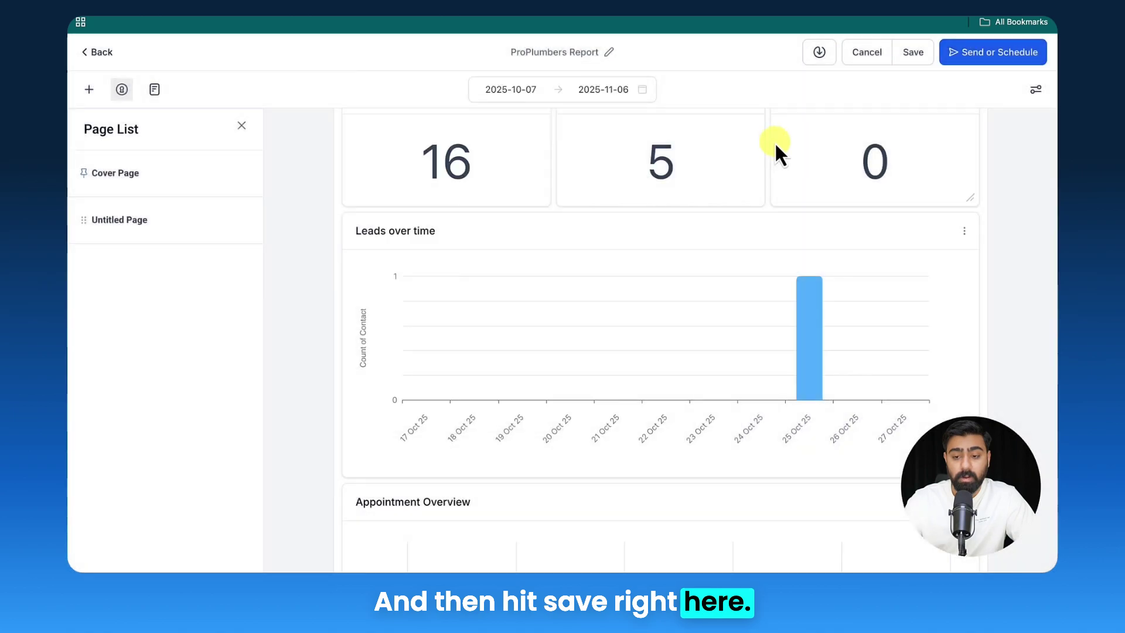
click(912, 54)
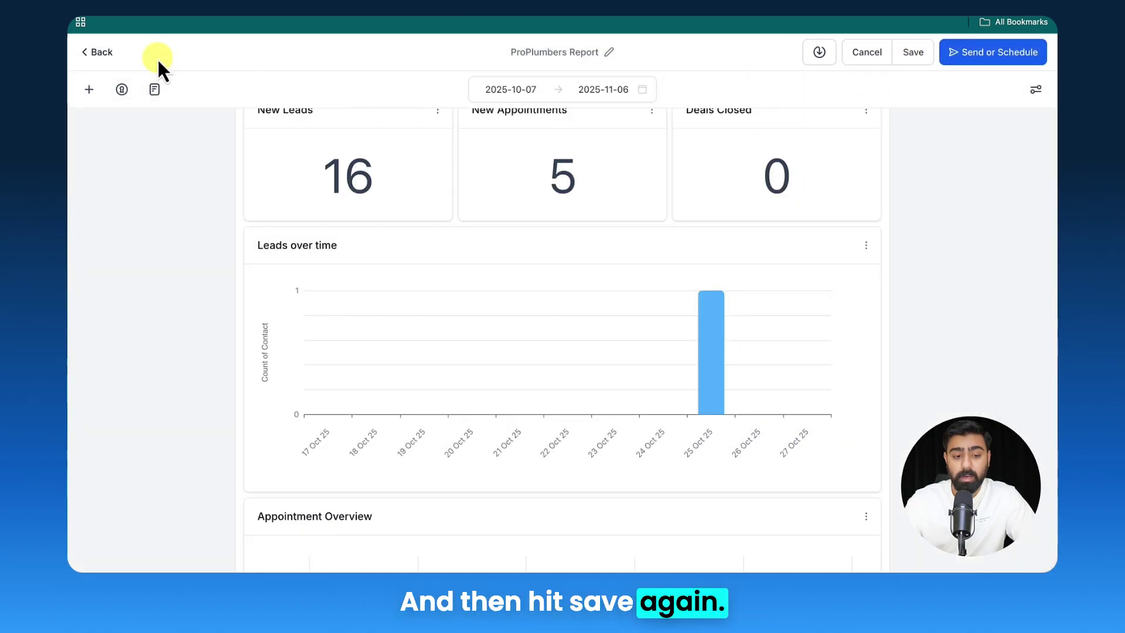
- Upload the ProPlumbers Report as a template in the Lead Attribution and Crm Analytics categories
click(102, 53)
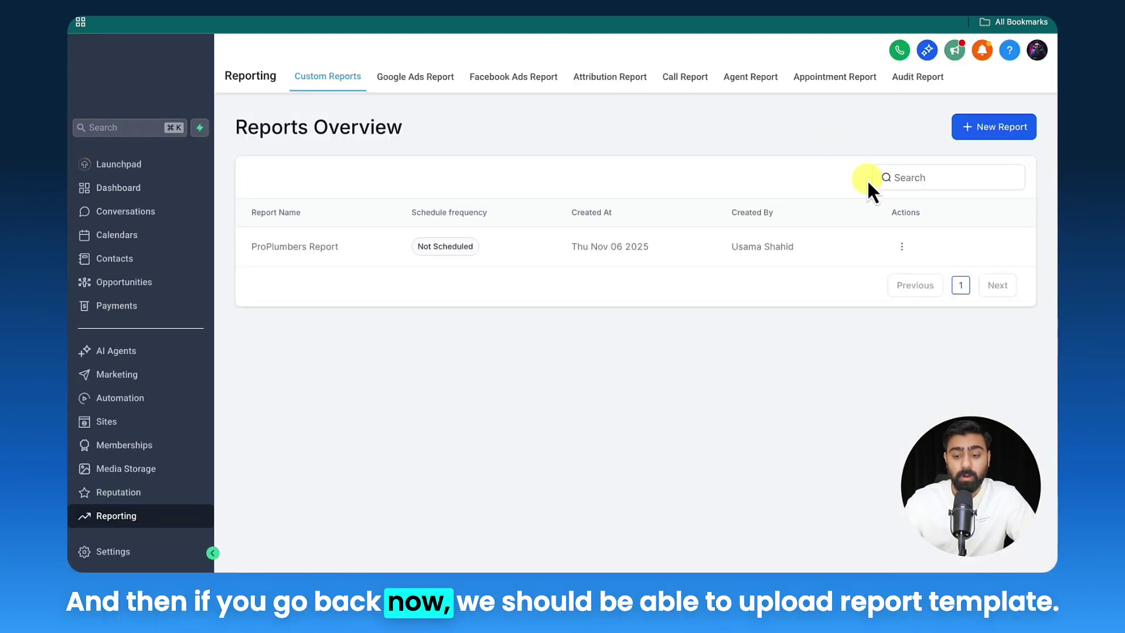
click(902, 247)
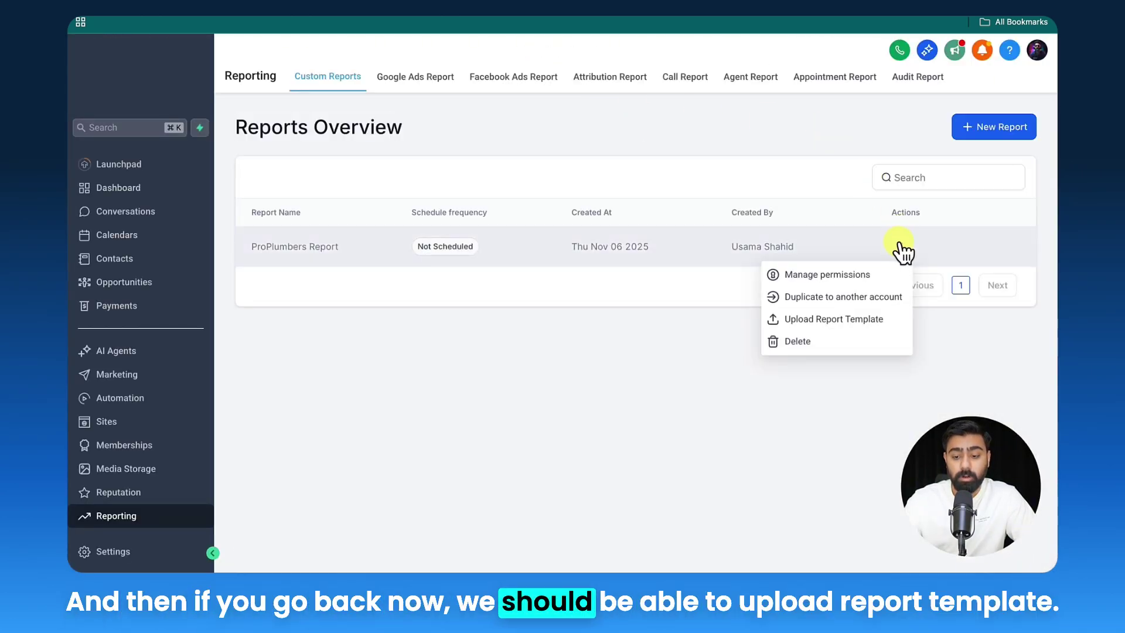
click(825, 330)
click(505, 240)
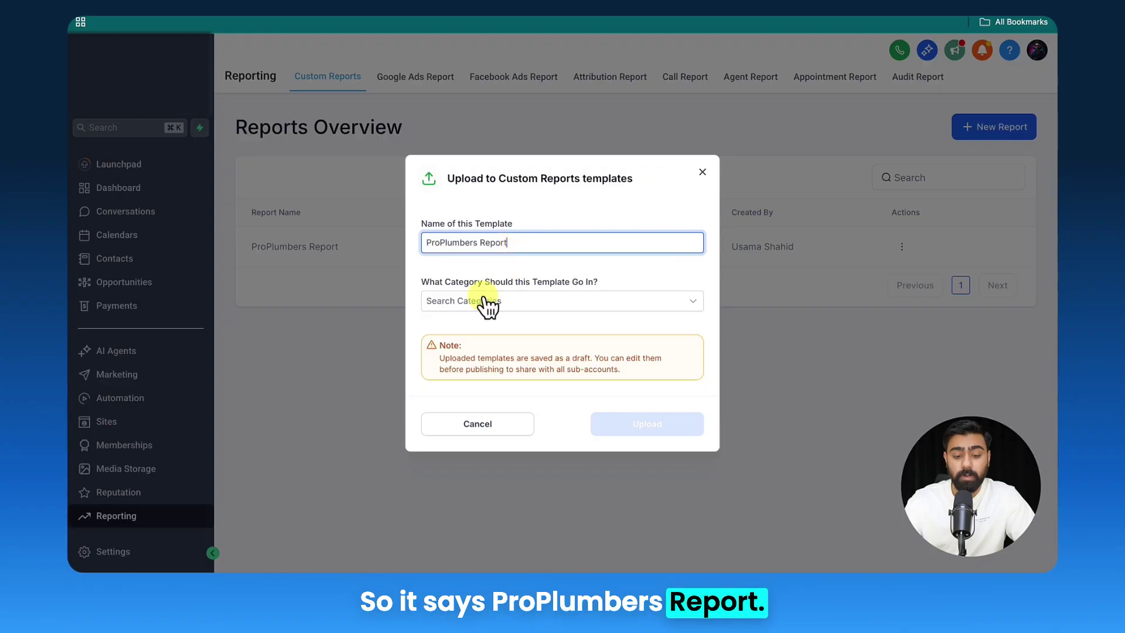
click(480, 303)
scroll(494, 371, down, 2)
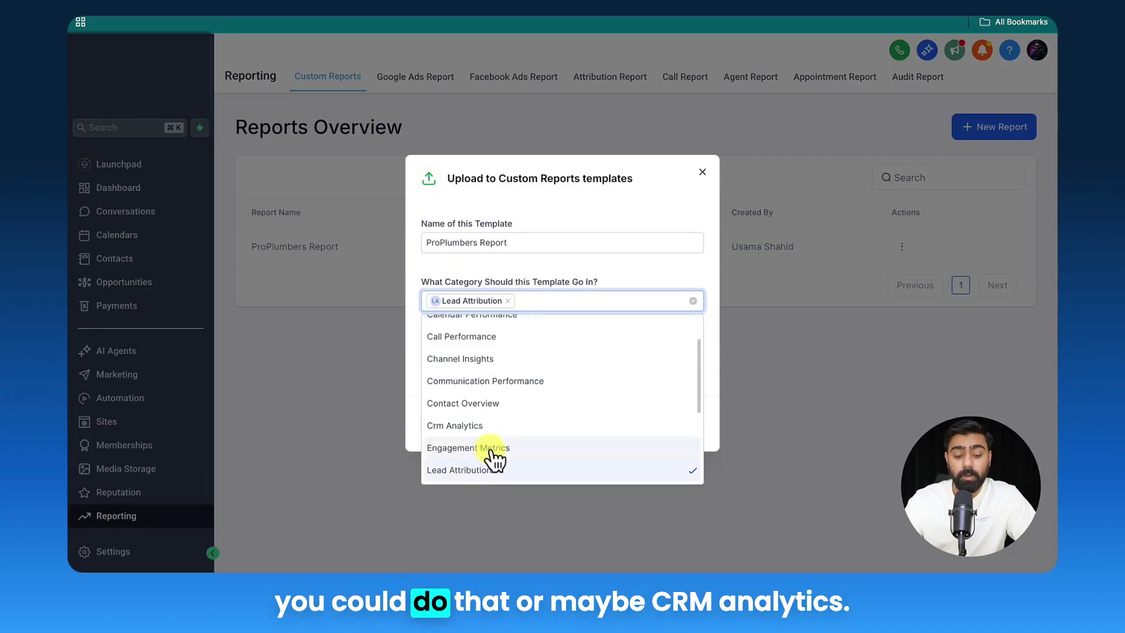
click(492, 427)
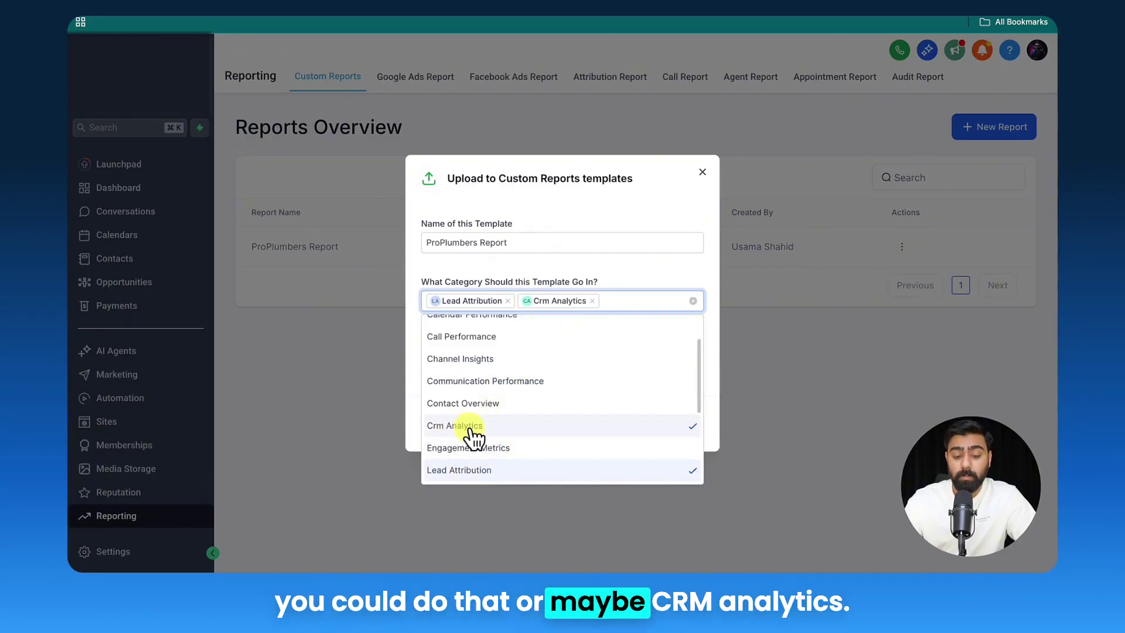
click(550, 274)
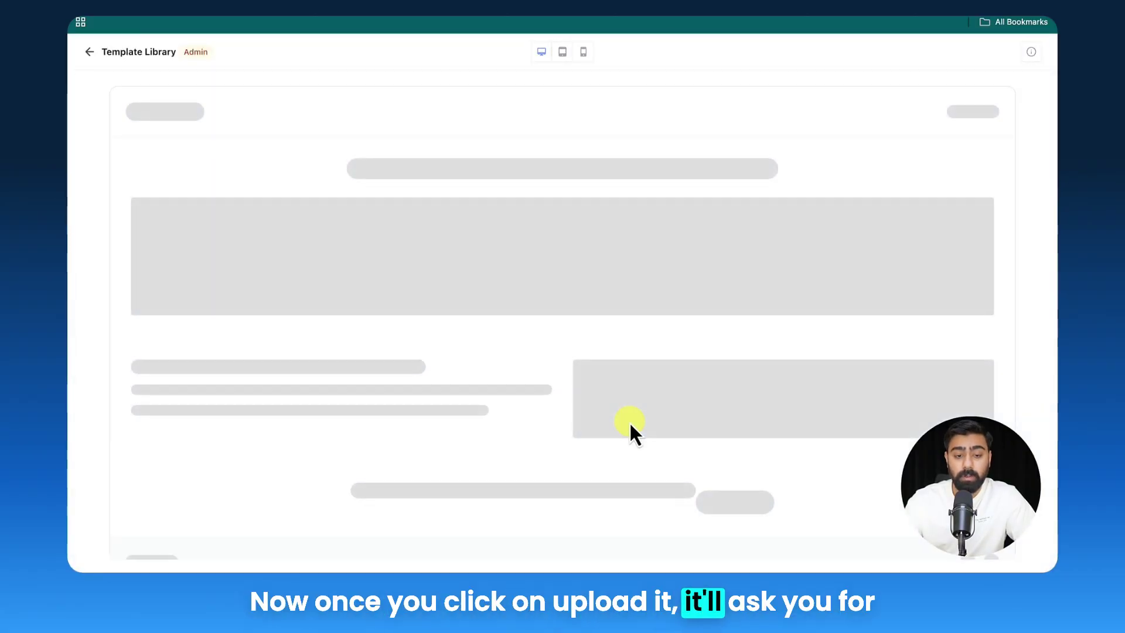
- Set the ProPlumbers image from Media Storage as the template's preview image
scroll(919, 193, down, 1)
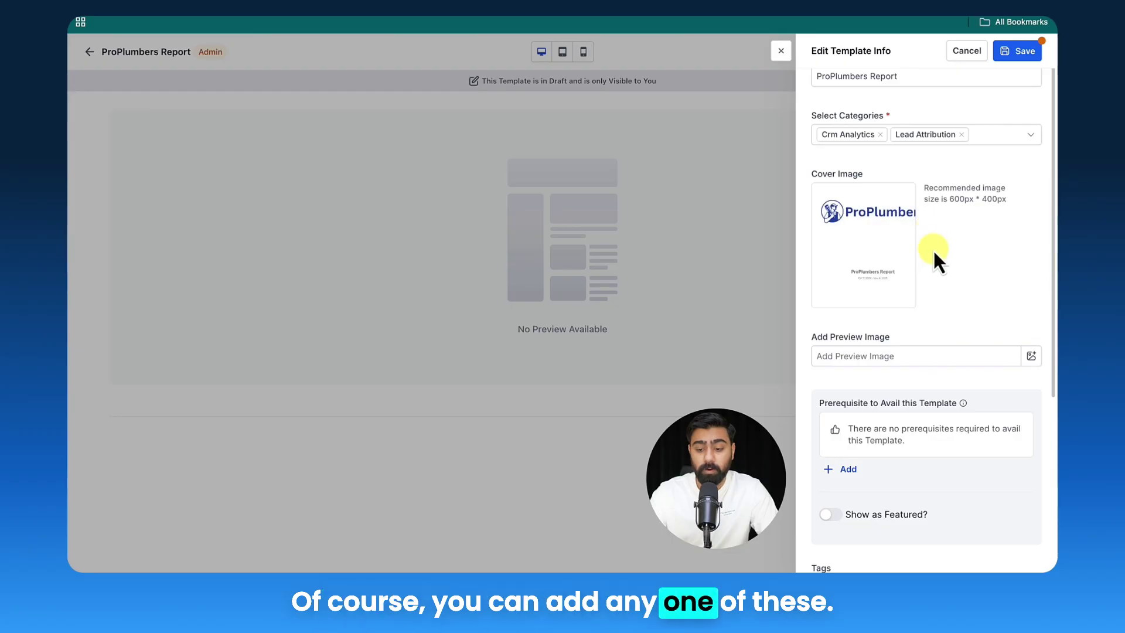
click(872, 354)
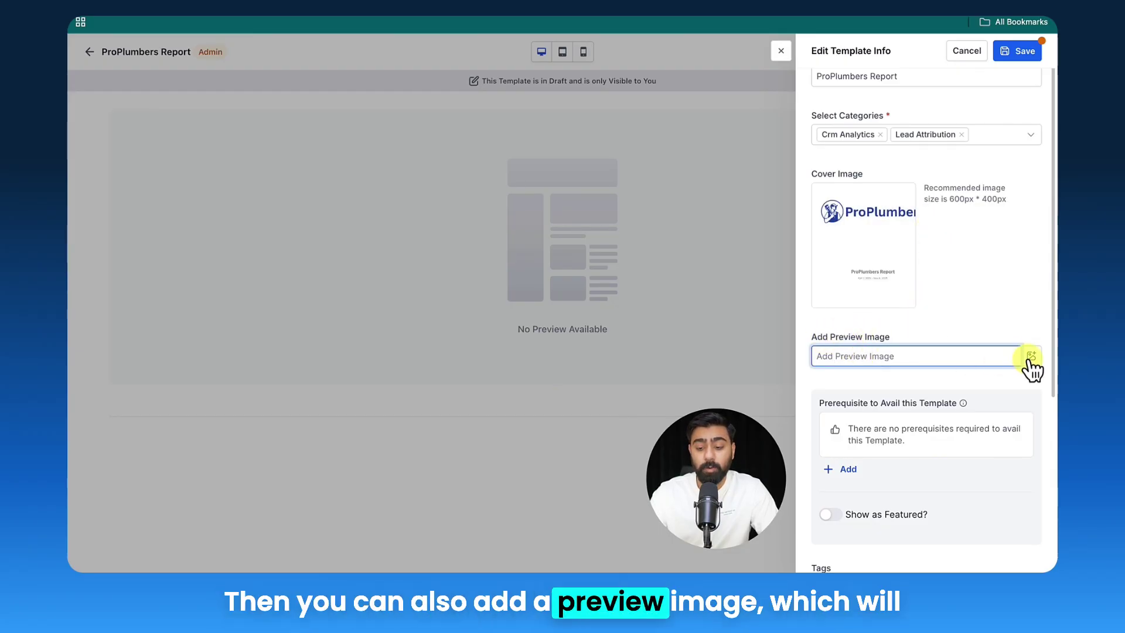
click(1031, 357)
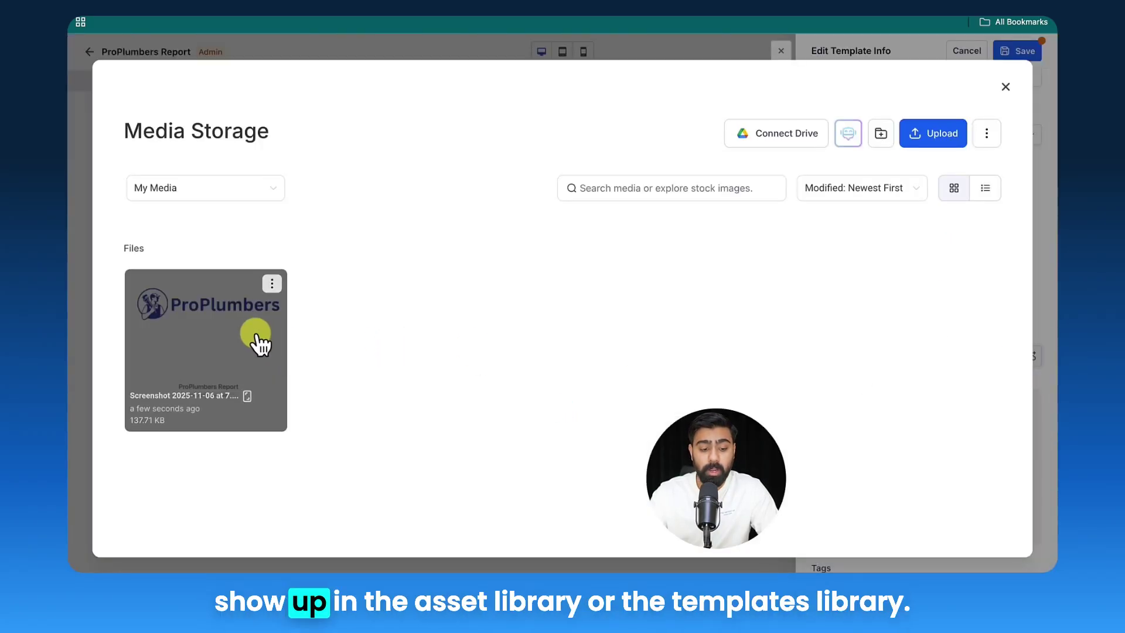
click(253, 339)
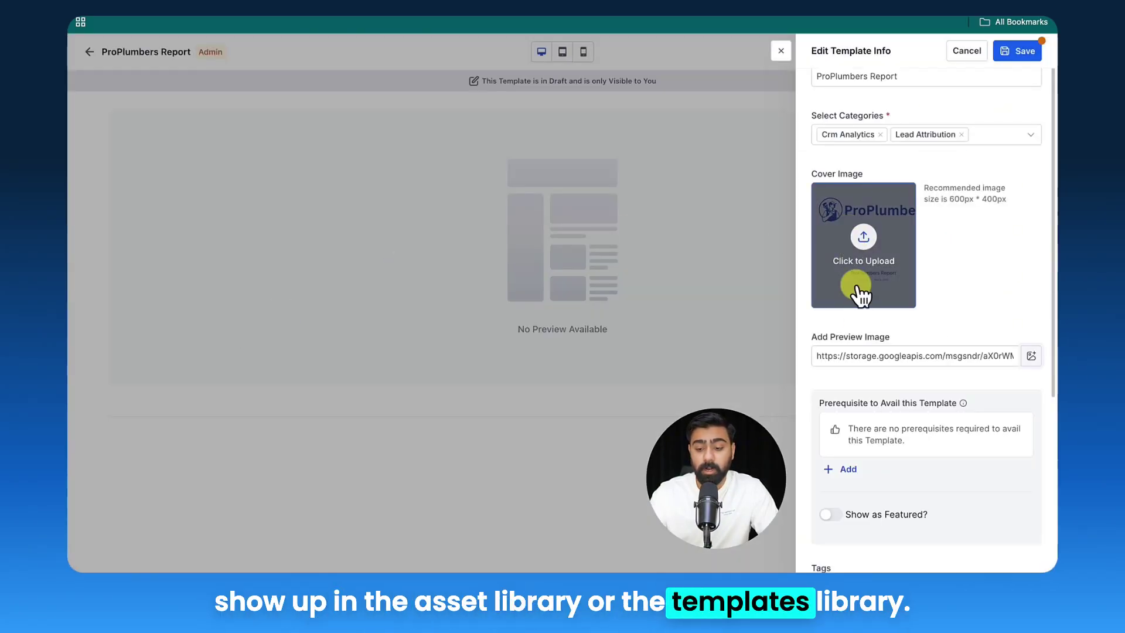
scroll(878, 351, down, 3)
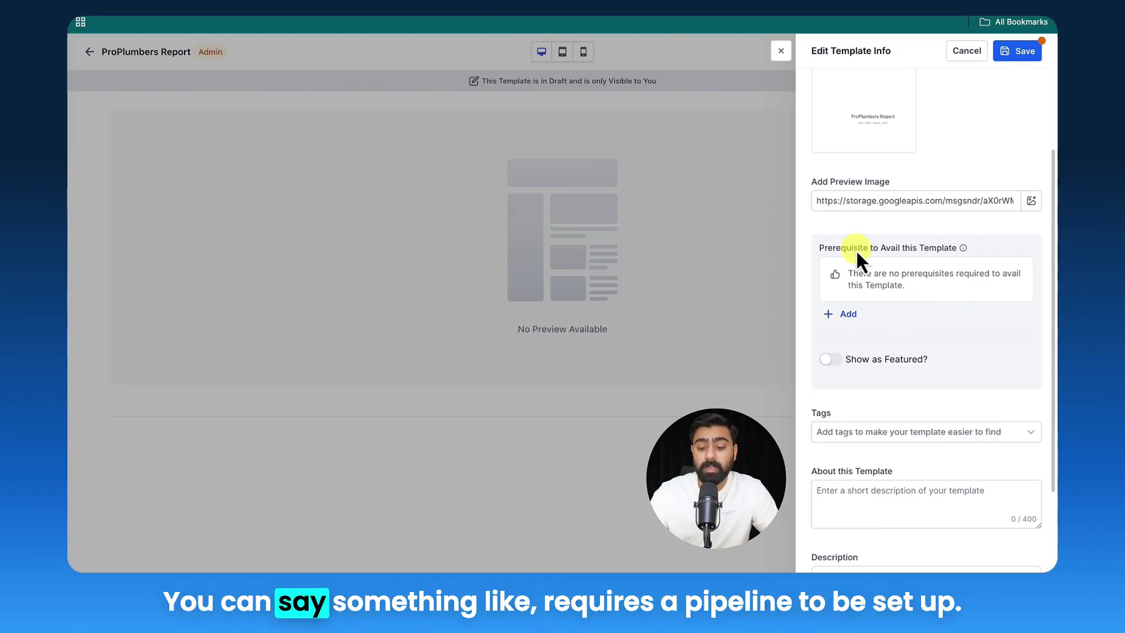
- Add the prerequisite 'Requires a Pipeline to be' to the template
click(838, 313)
text(Requires a Pi)
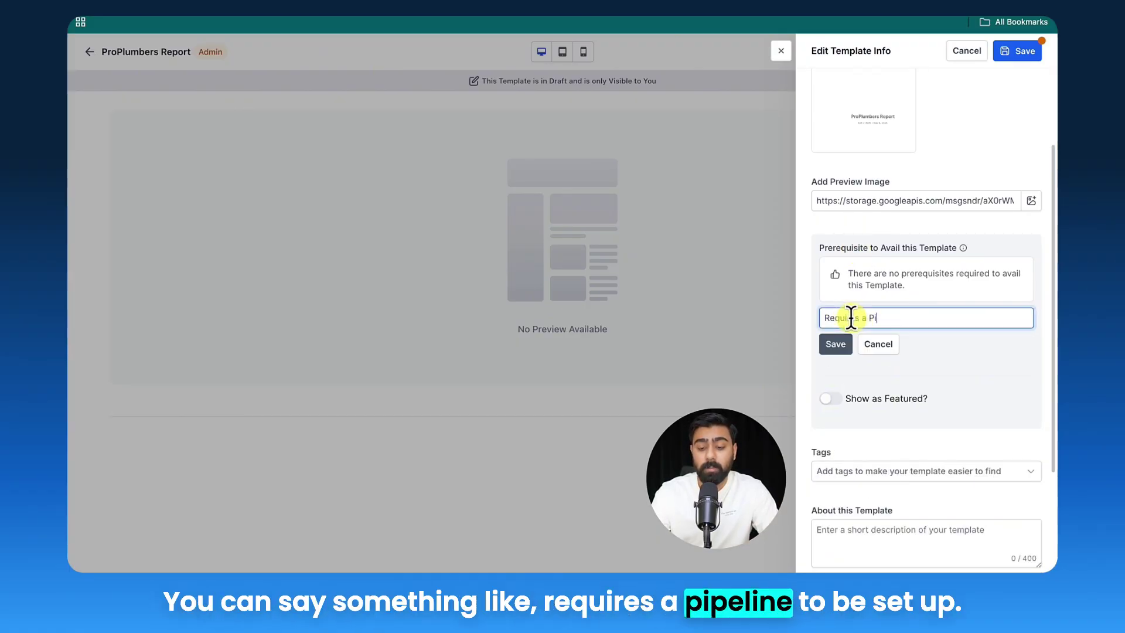
text(peline to be setup)
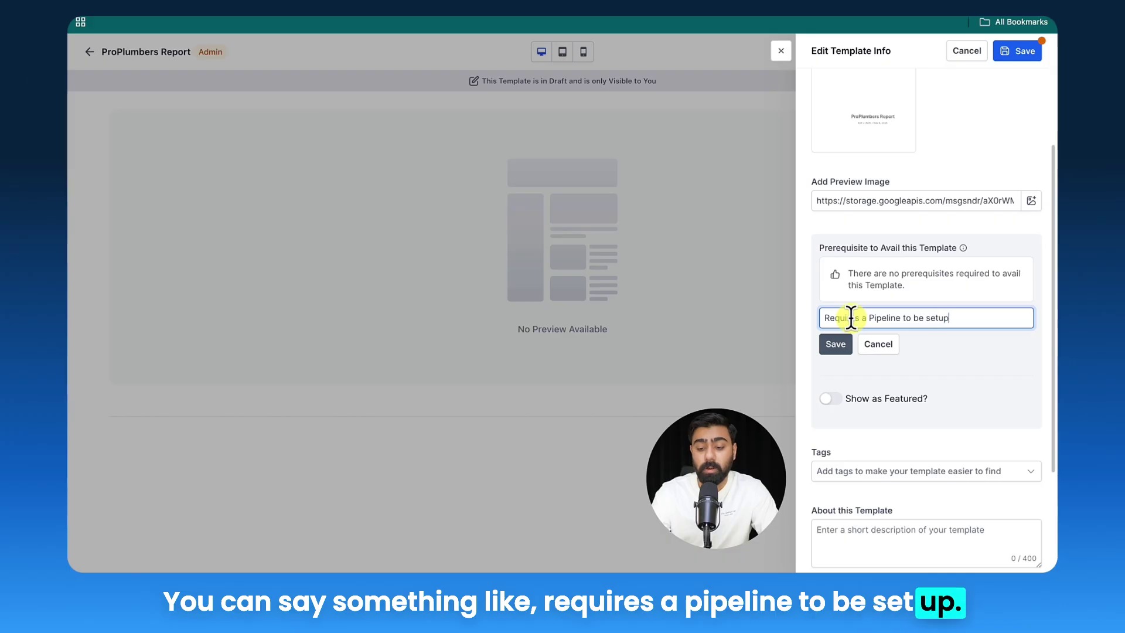
click(836, 345)
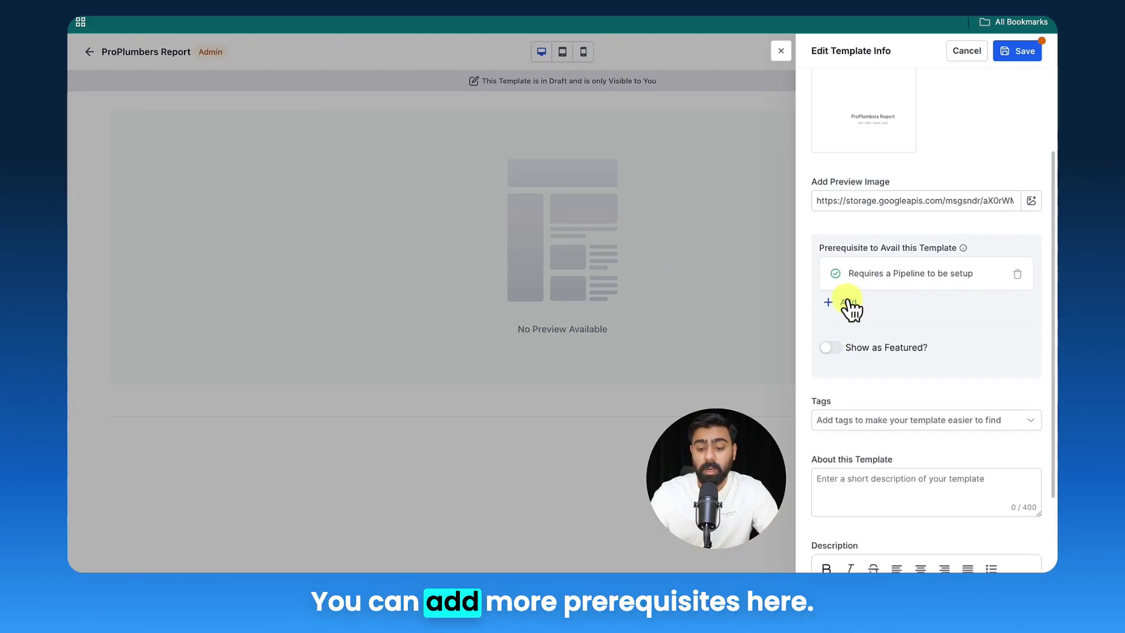
scroll(880, 321, down, 1)
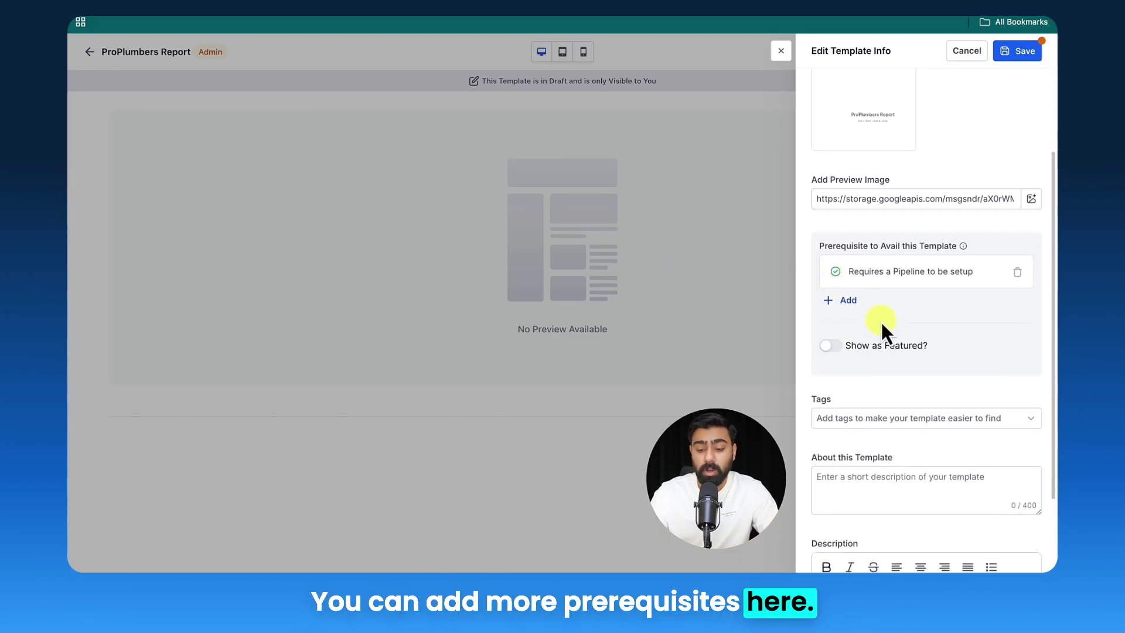
- Show the template as Featured with a purple Featured label
click(835, 332)
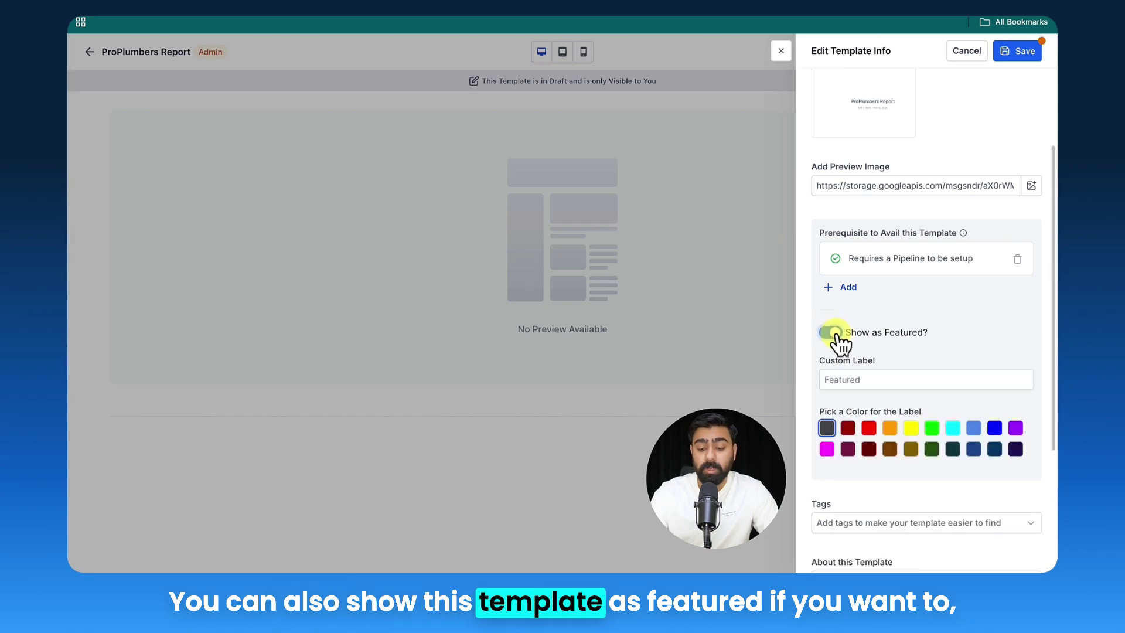
scroll(873, 328, down, 3)
click(857, 322)
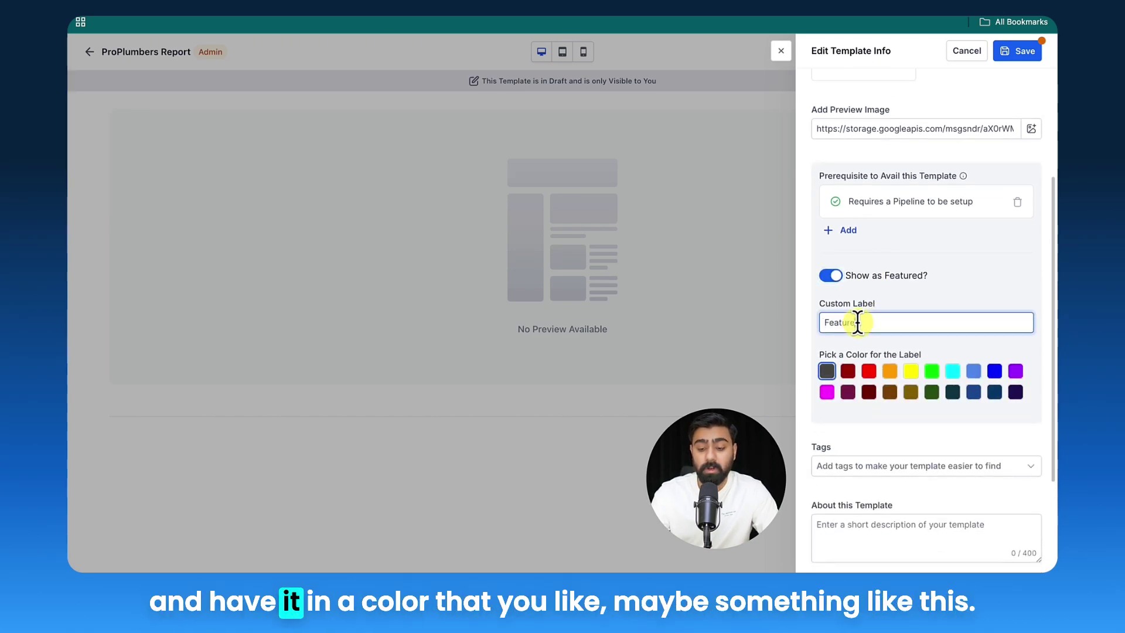
scroll(923, 334, down, 1)
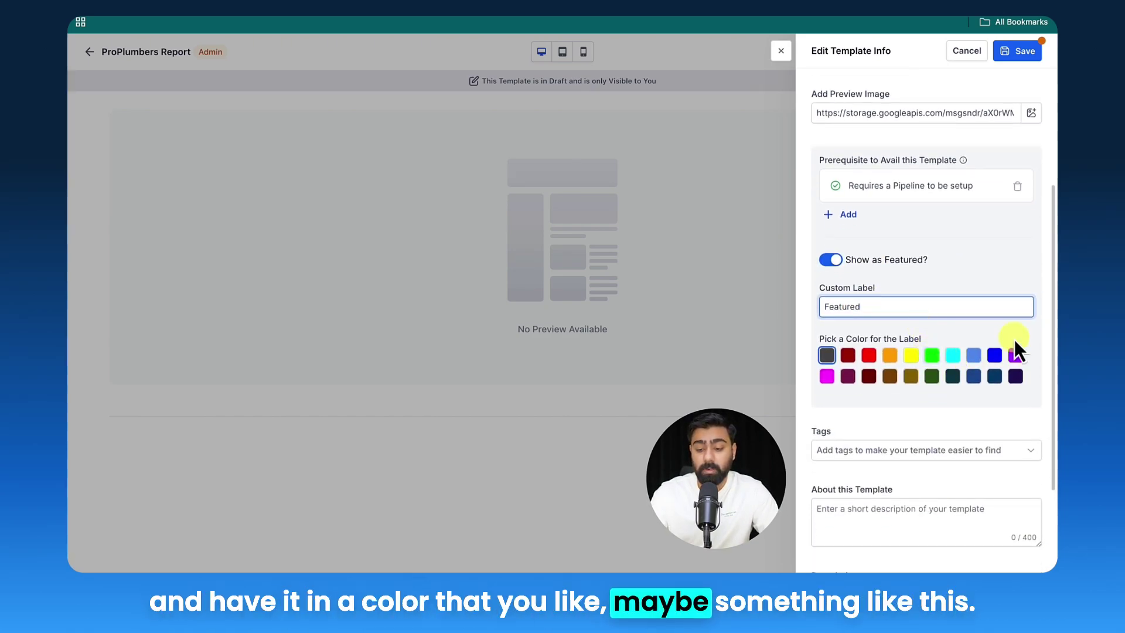
click(1016, 356)
scroll(867, 343, down, 5)
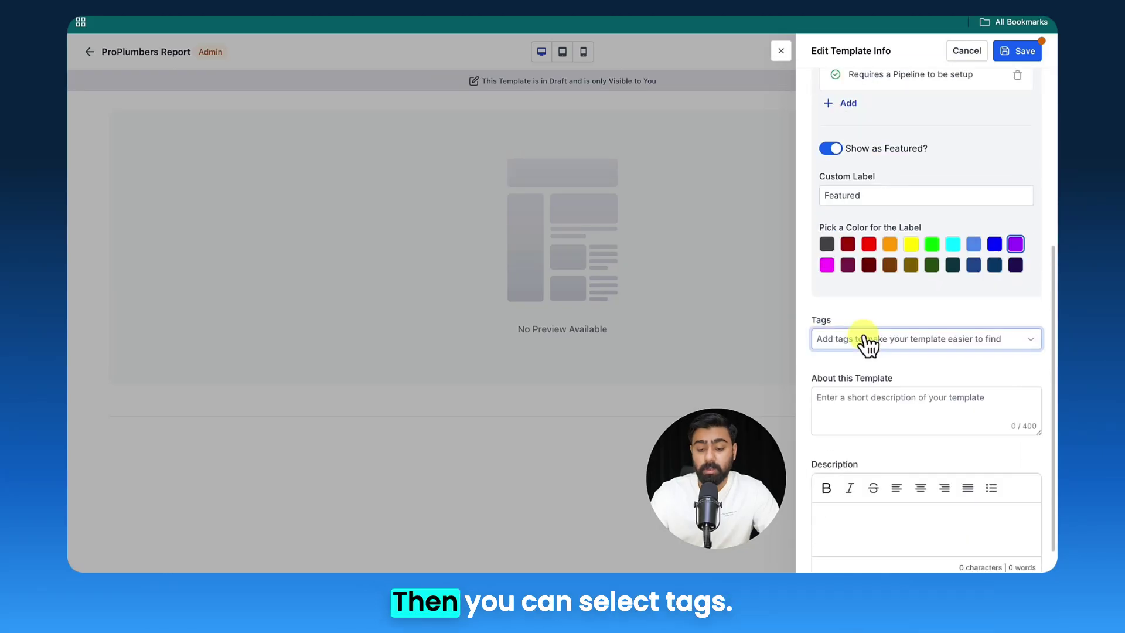
- Tag the template with Appointment Data, Contact Data and Lead Sources
click(856, 341)
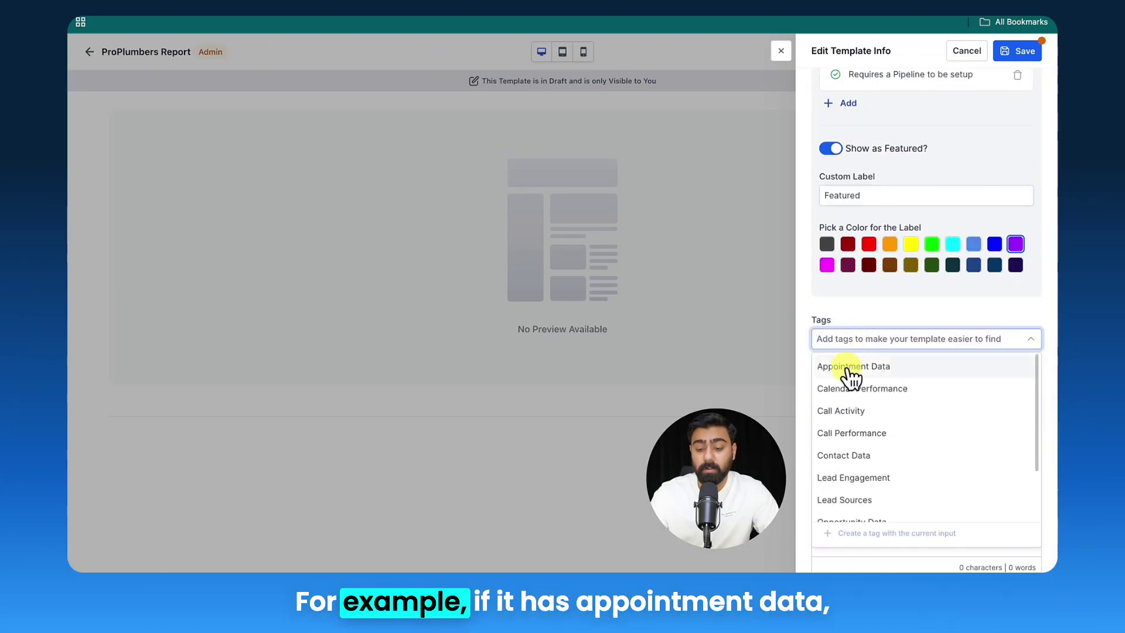
click(856, 368)
scroll(864, 413, down, 1)
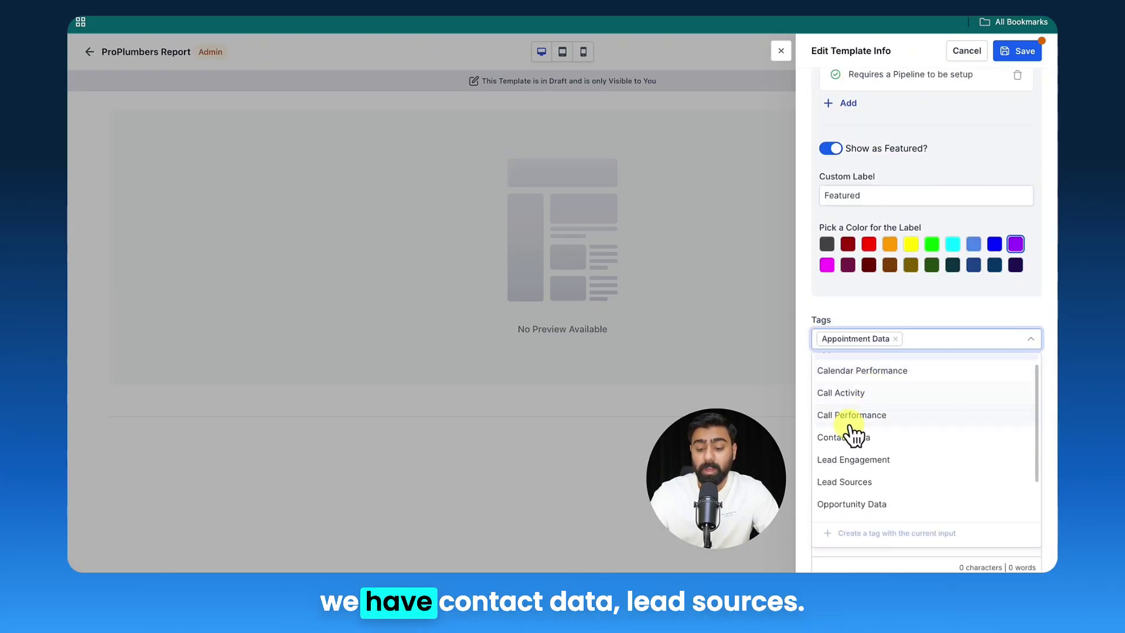
click(853, 434)
scroll(854, 434, down, 1)
click(855, 463)
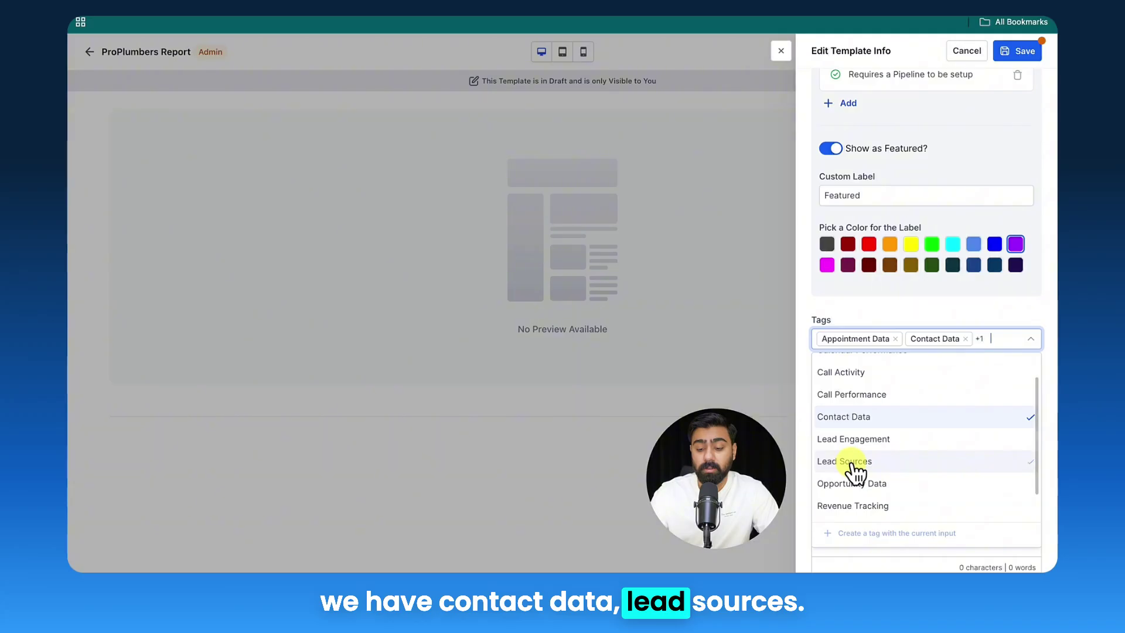
click(879, 314)
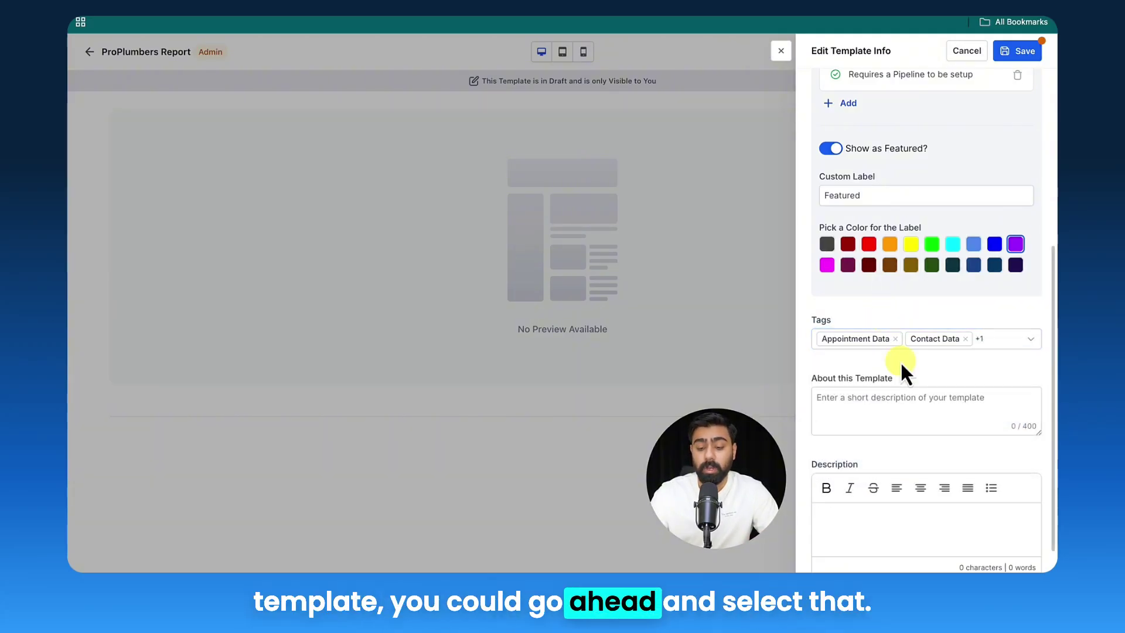
- Write the short About text on your leads, appointments and deals
scroll(899, 360, down, 1)
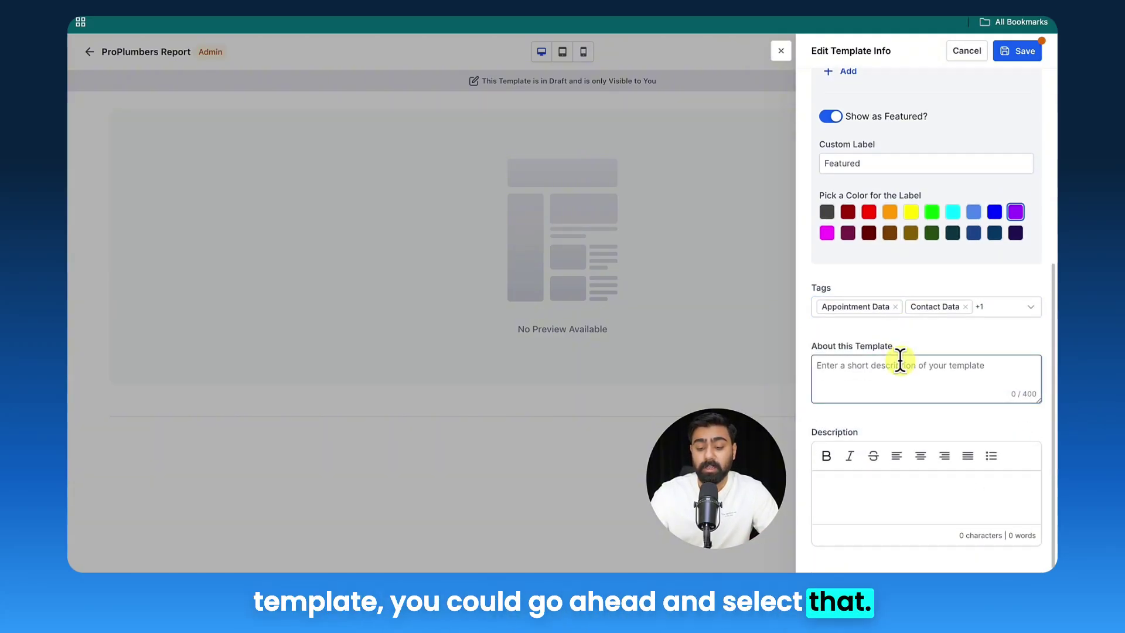
click(869, 370)
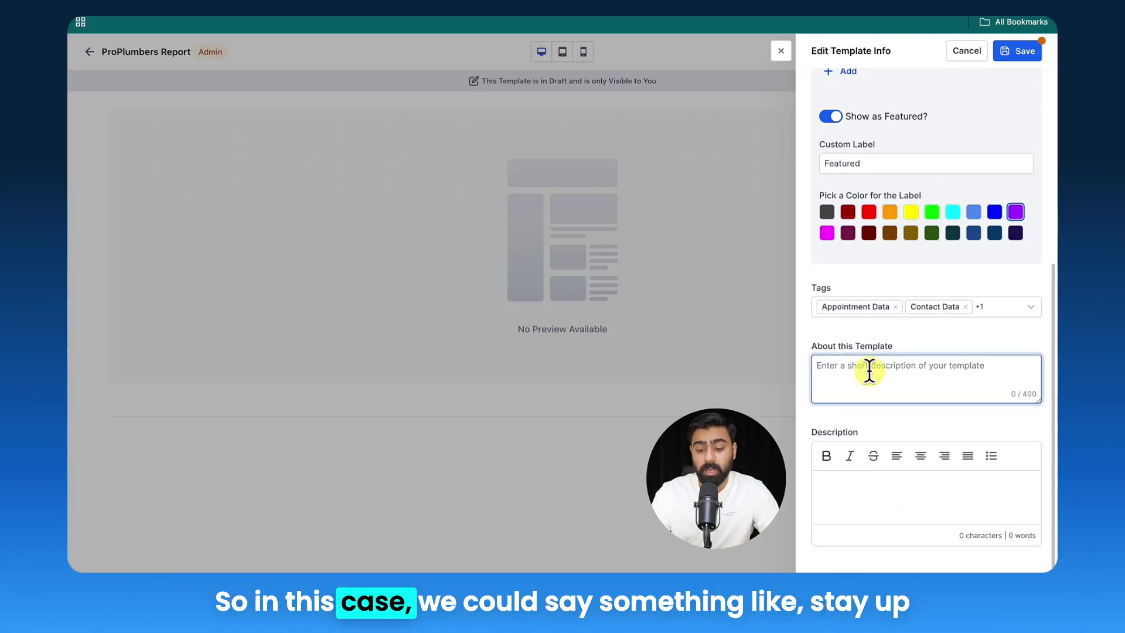
text(Sta)
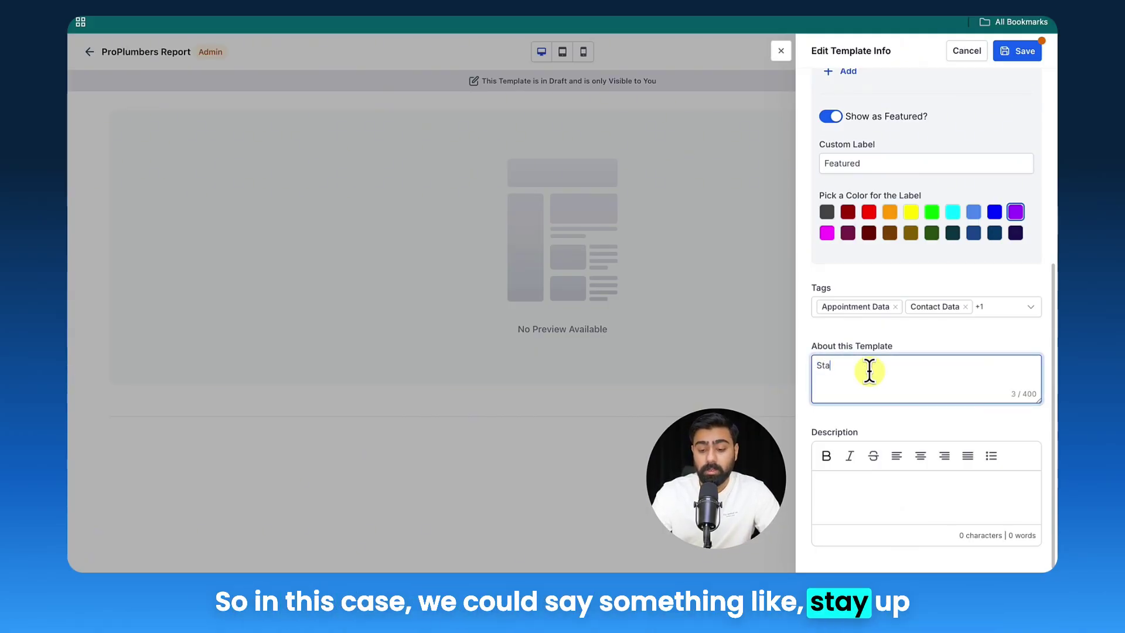
text(bout your eads)
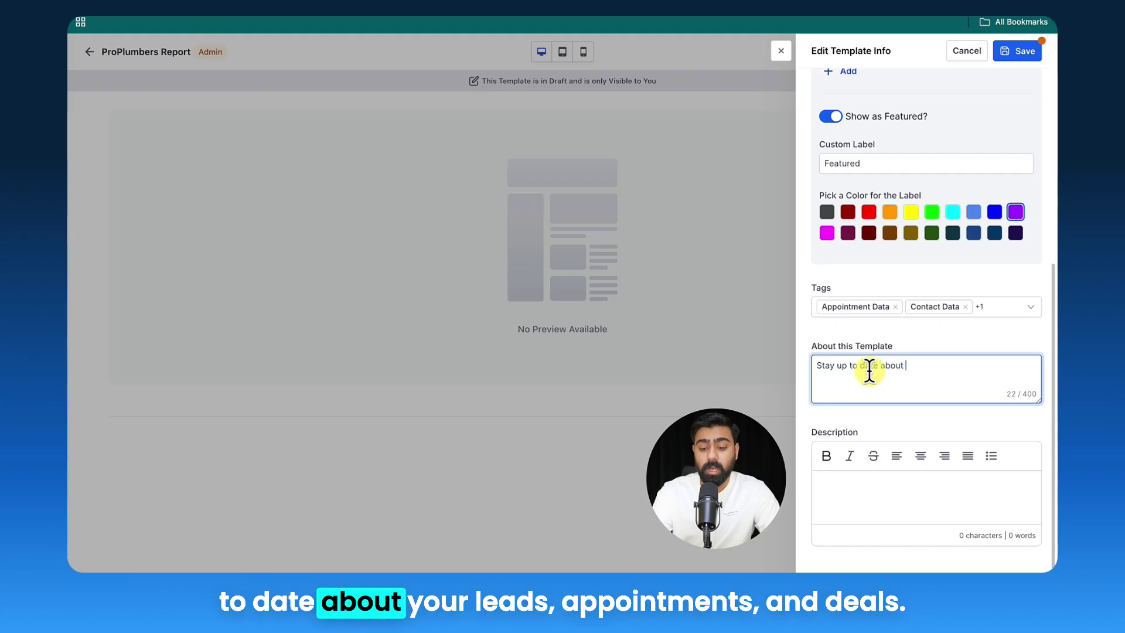
key(BackSpace)
text(leads, appointment)
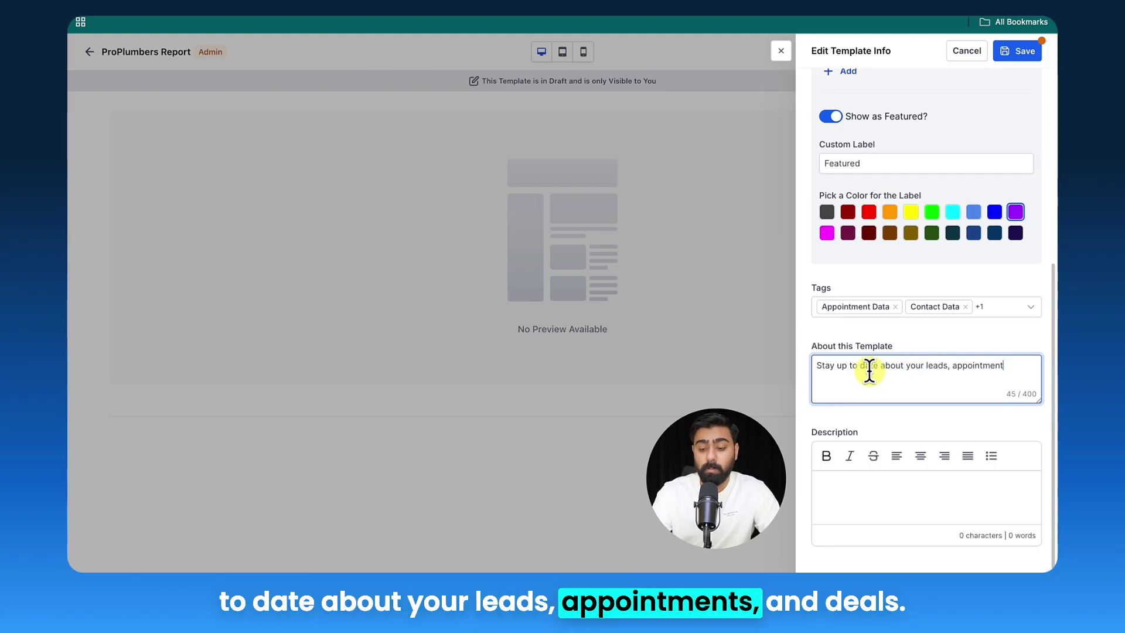
text(s and deals.)
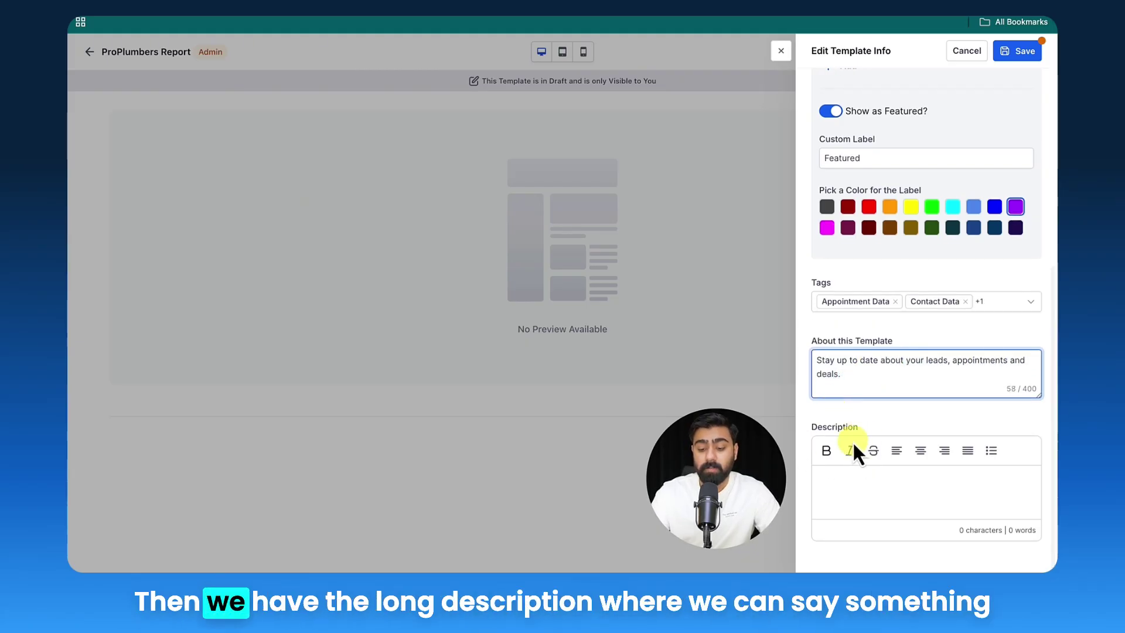
- Write 'This report will provide you:' with bullets Leads data, Appointment data, Deals, overview of leads over time
click(862, 492)
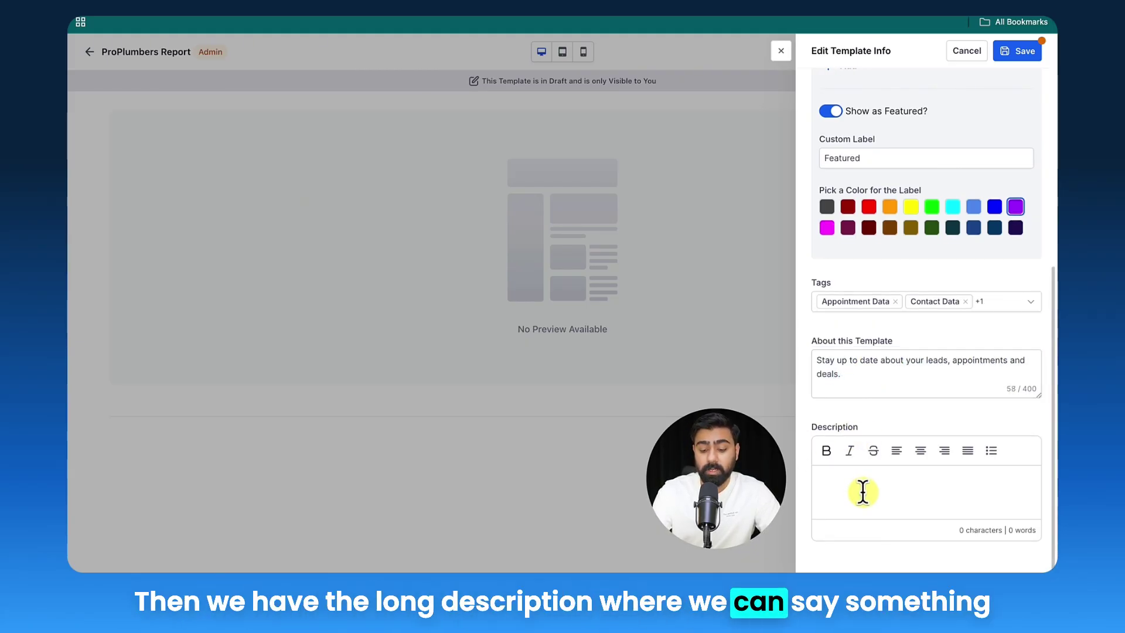
text(This repo)
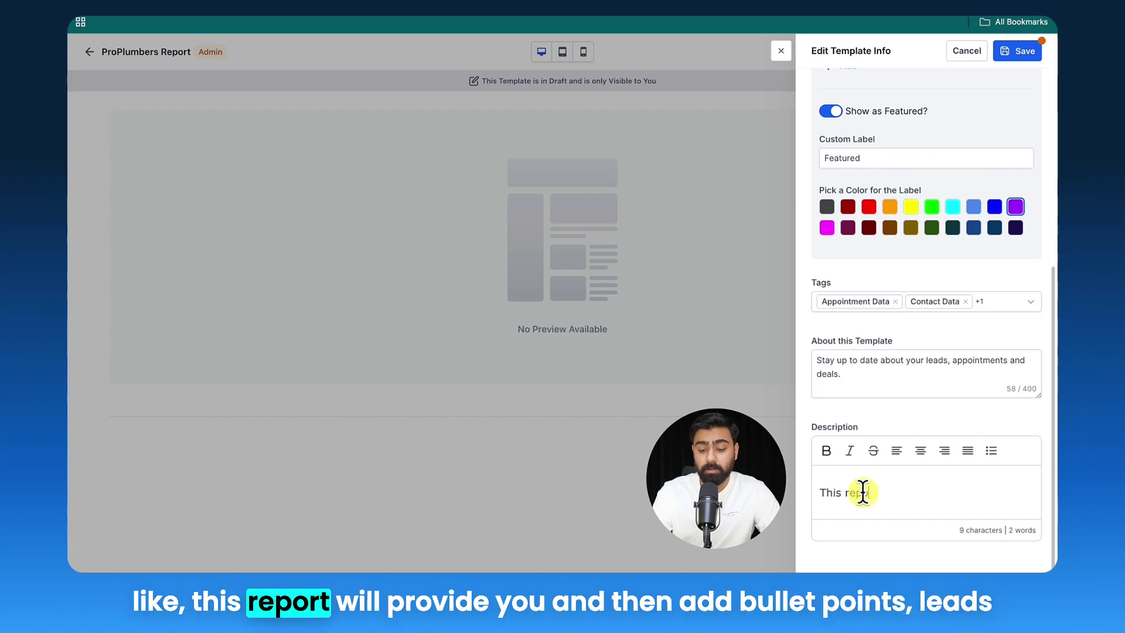
text(rt will provi)
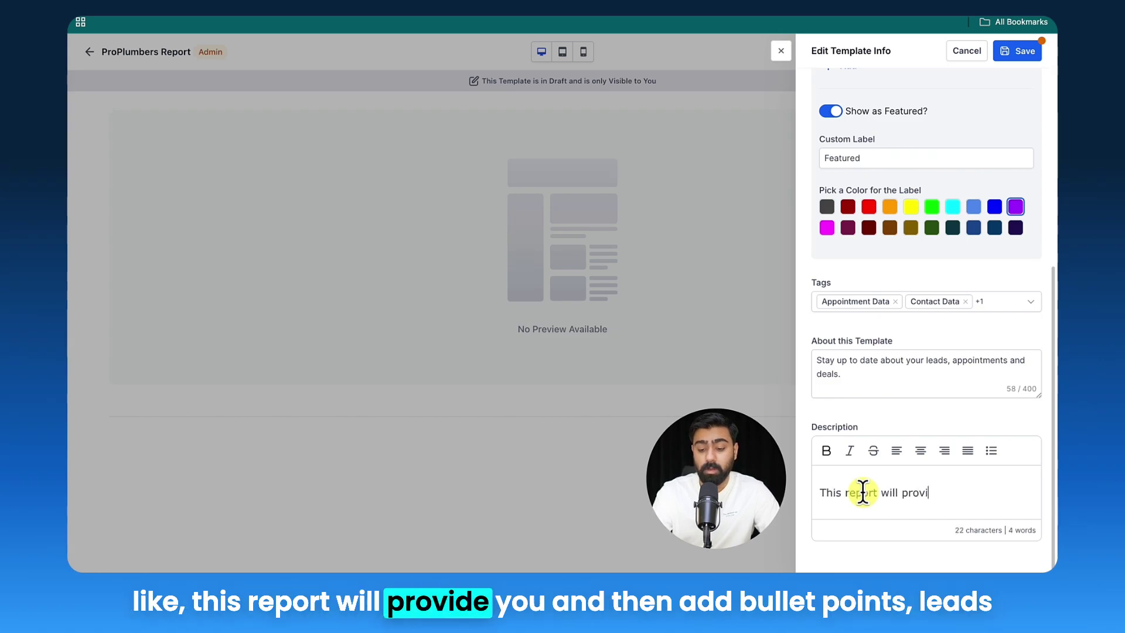
text(de you:)
key(Return)
click(991, 450)
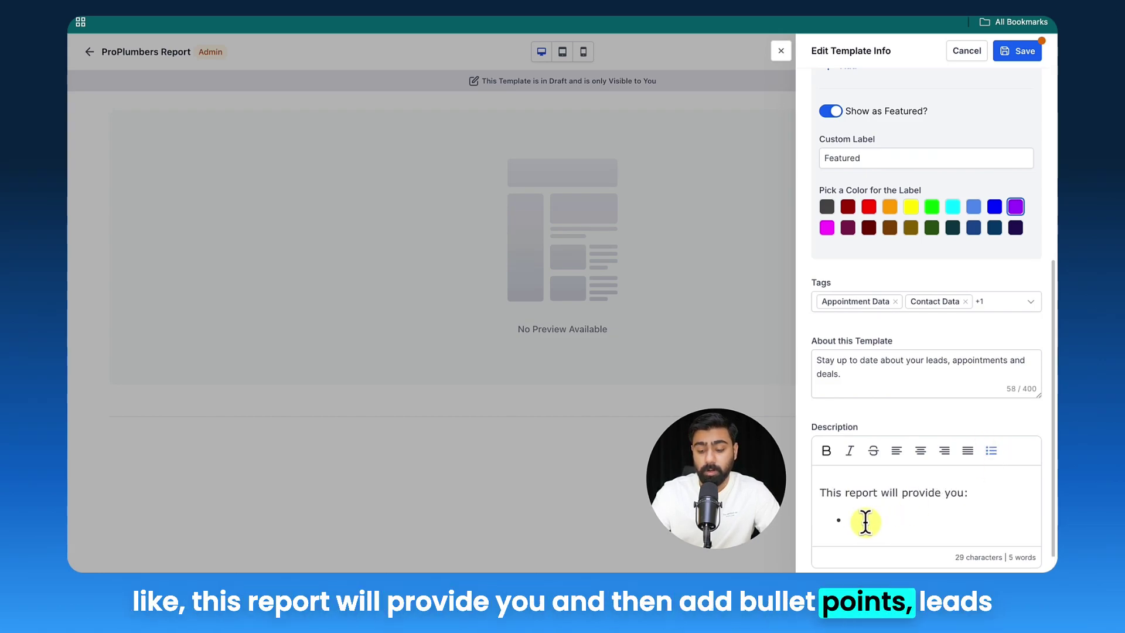
text(Leads data )
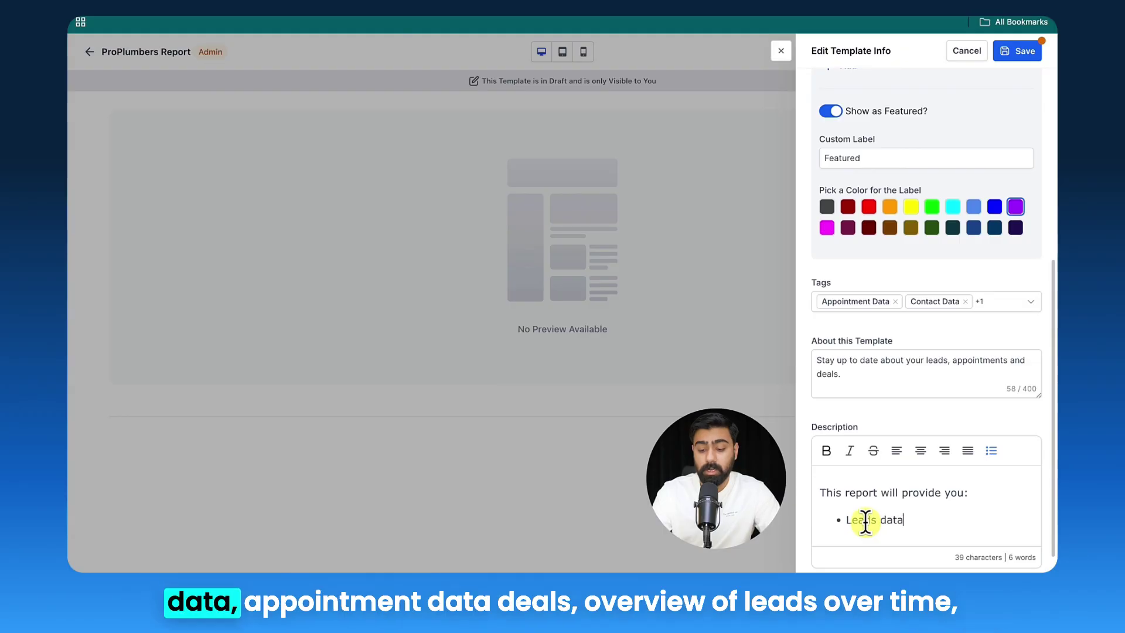
text(Appointment da)
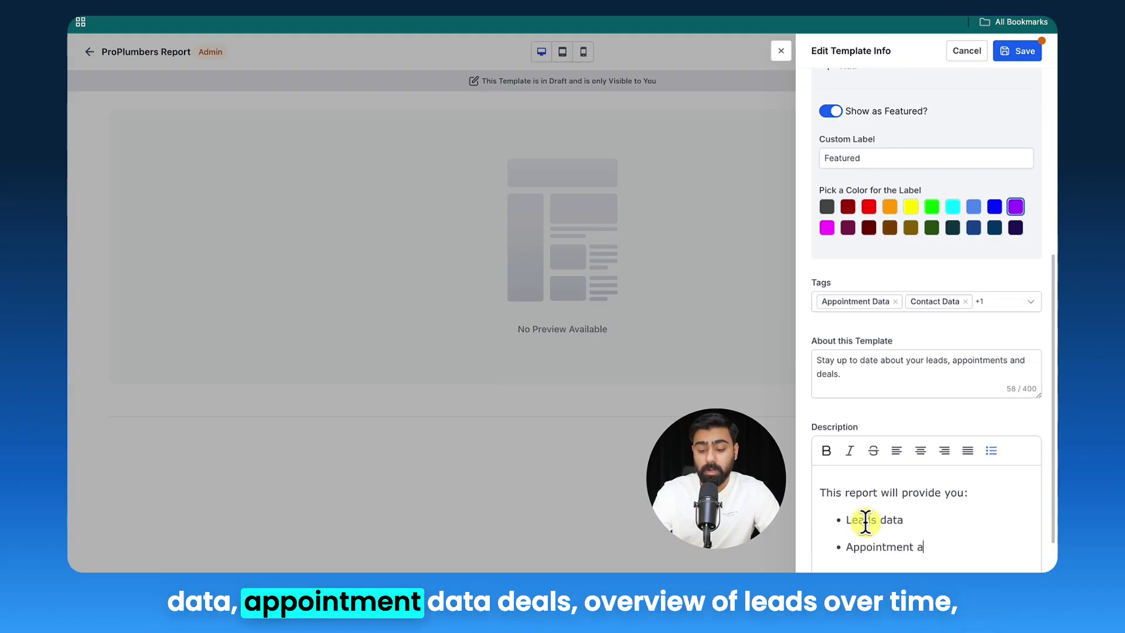
key(BackSpace)
text(data)
key(Return)
text(Deals)
scroll(866, 522, down, 2)
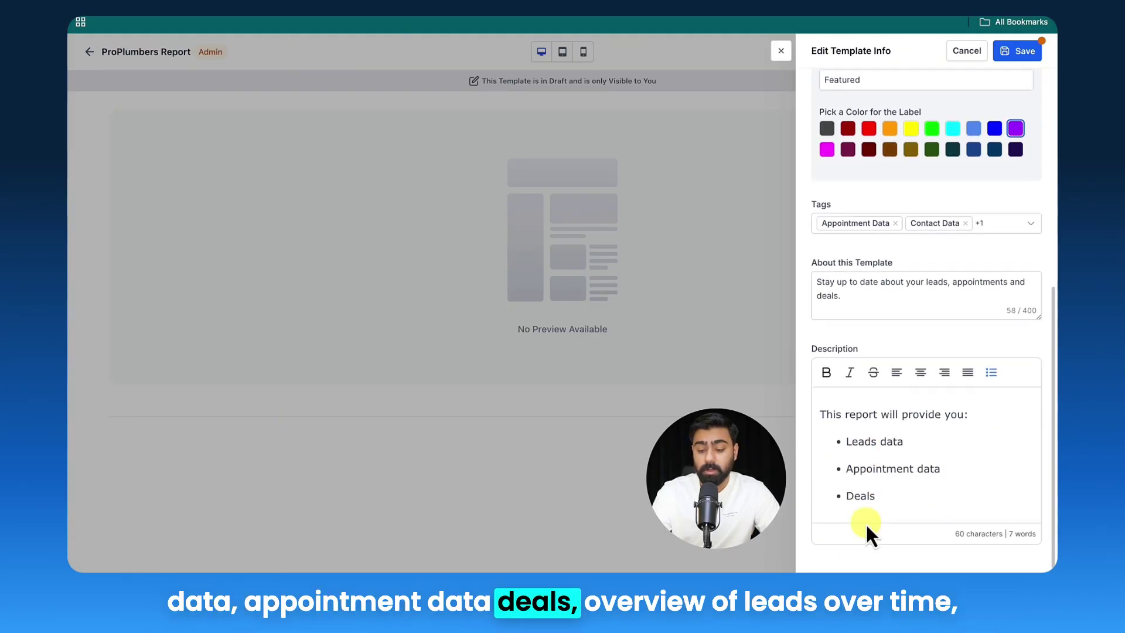
key(Return)
text(Overview oi)
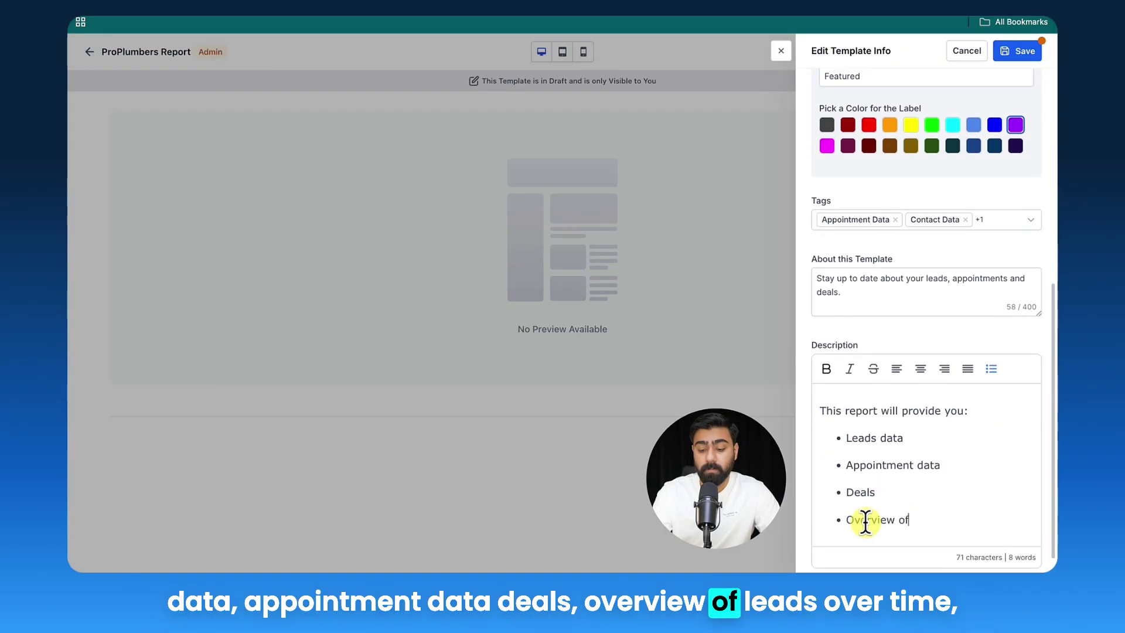
text( leads over time)
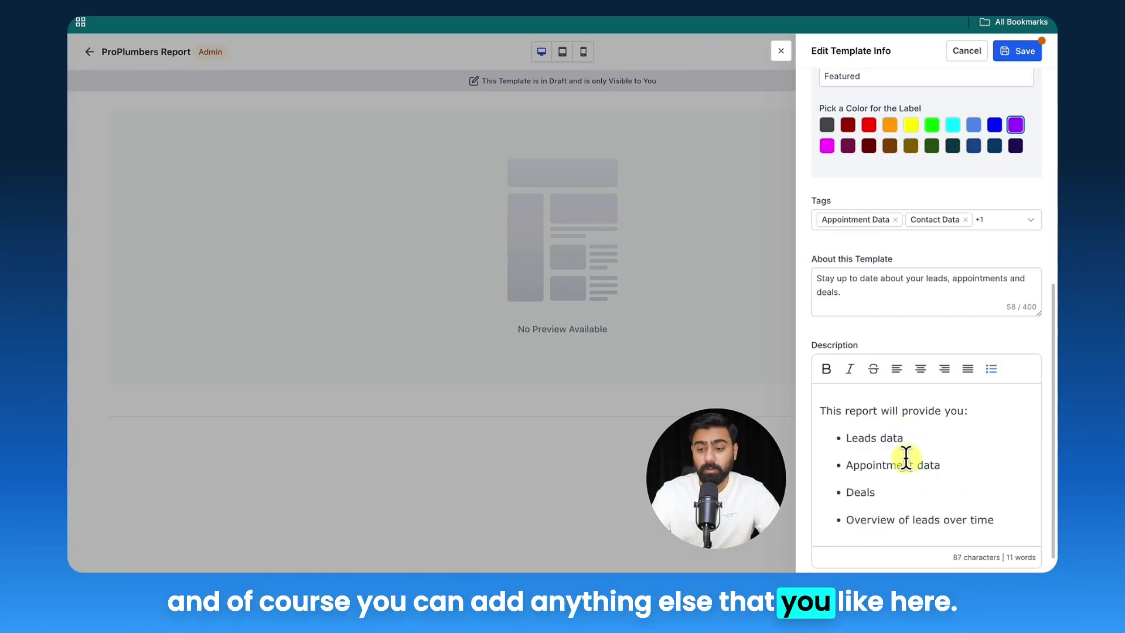
scroll(937, 389, down, 1)
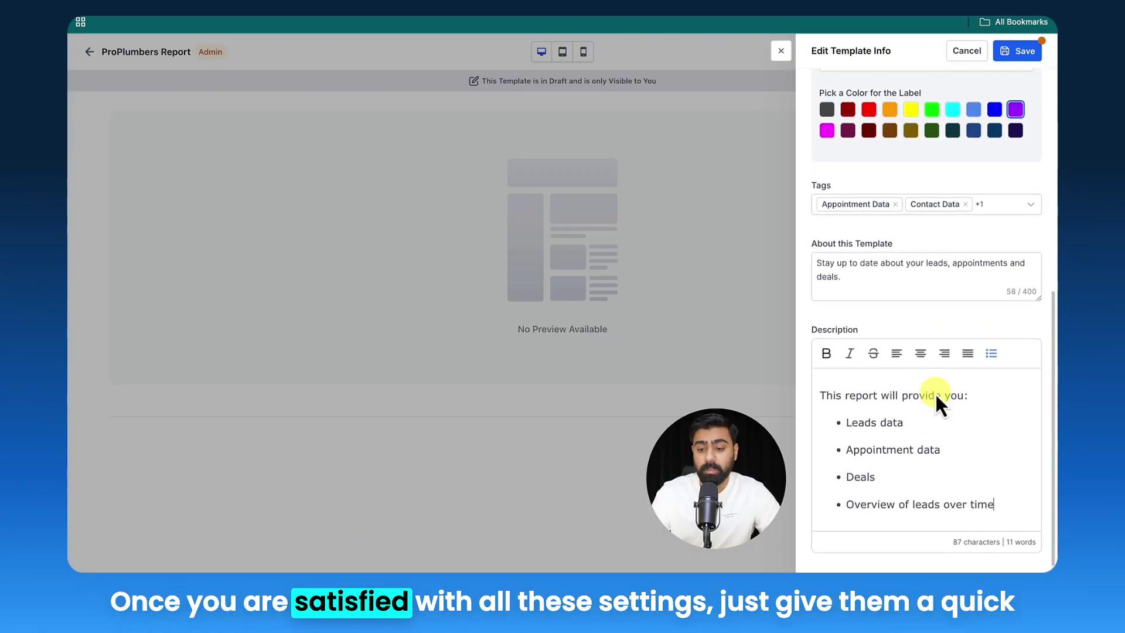
- Save and publish the ProPlumbers template, then return to the Template Library
scroll(933, 389, up, 10)
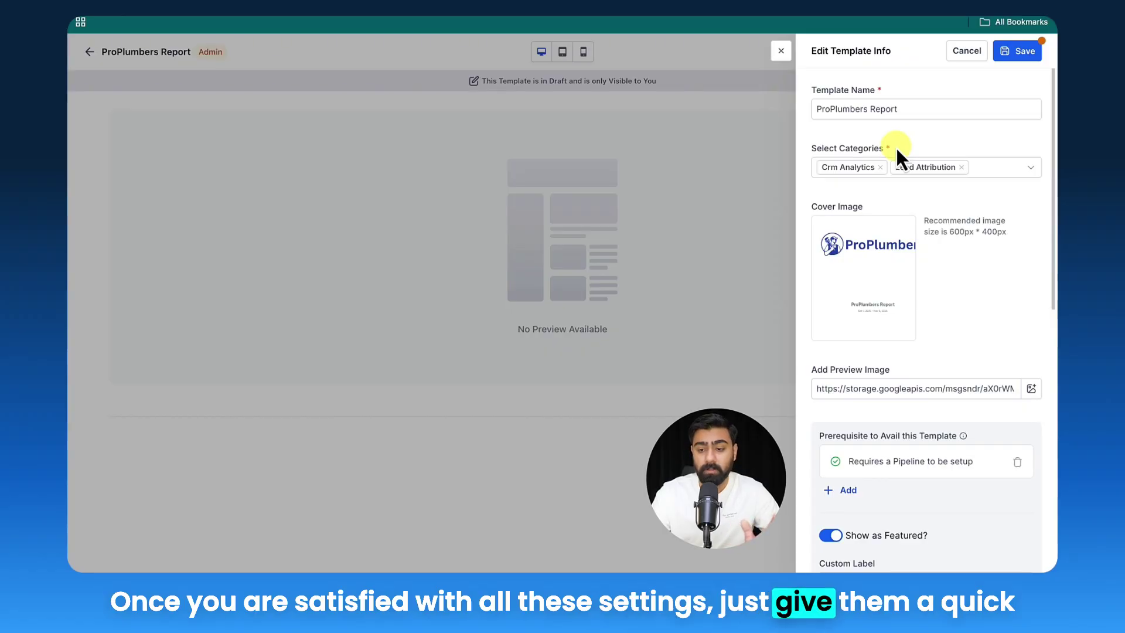
click(1020, 52)
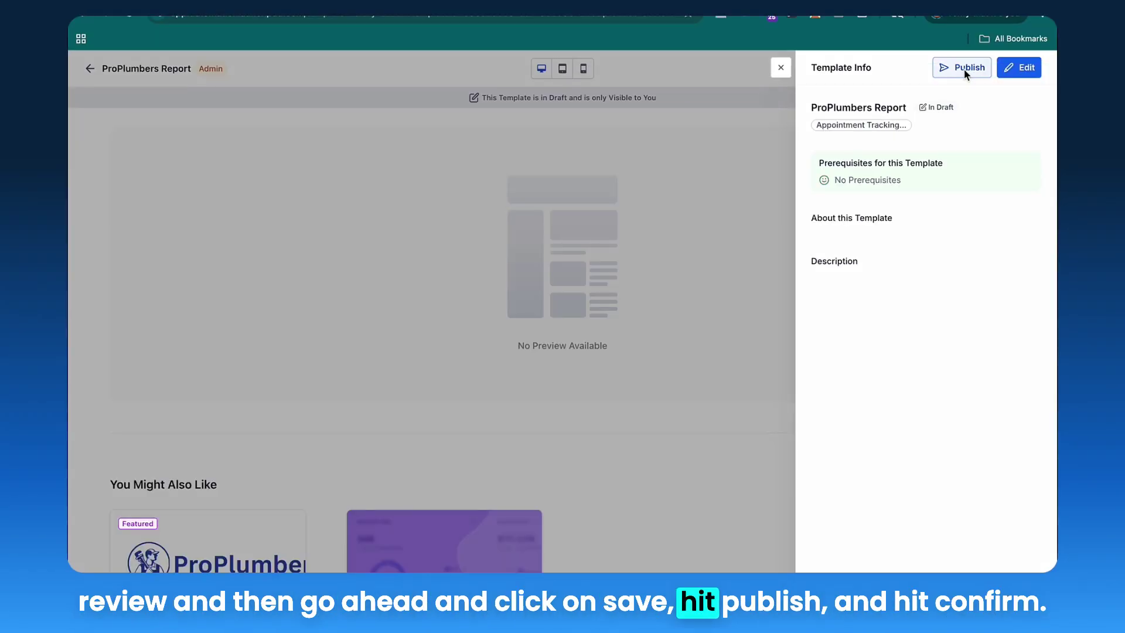
click(964, 68)
click(708, 353)
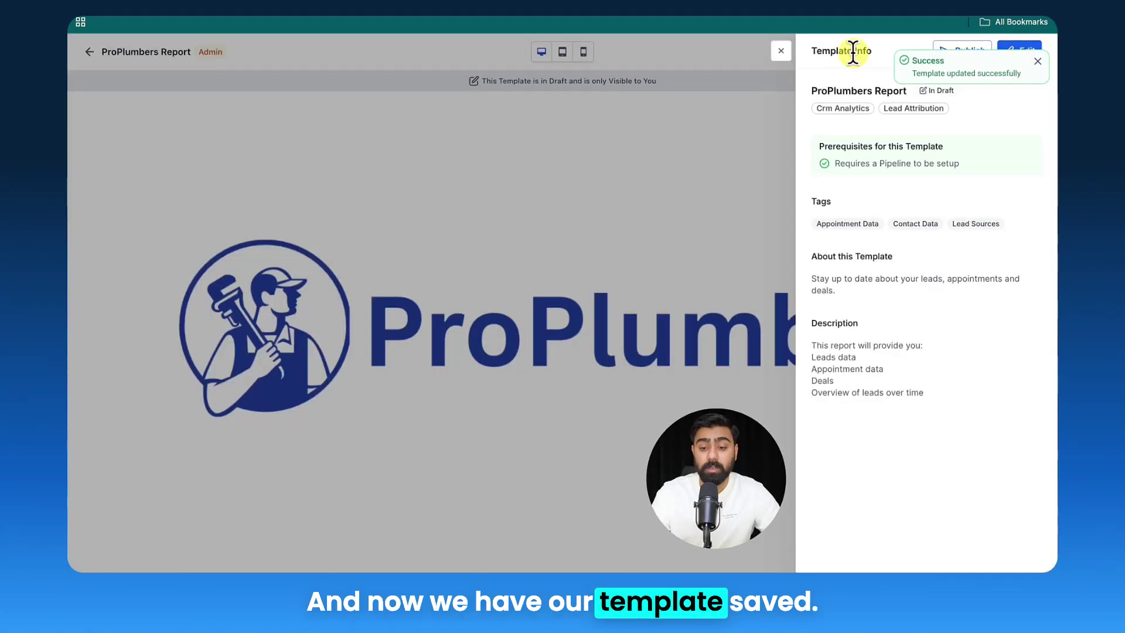
click(781, 51)
click(89, 52)
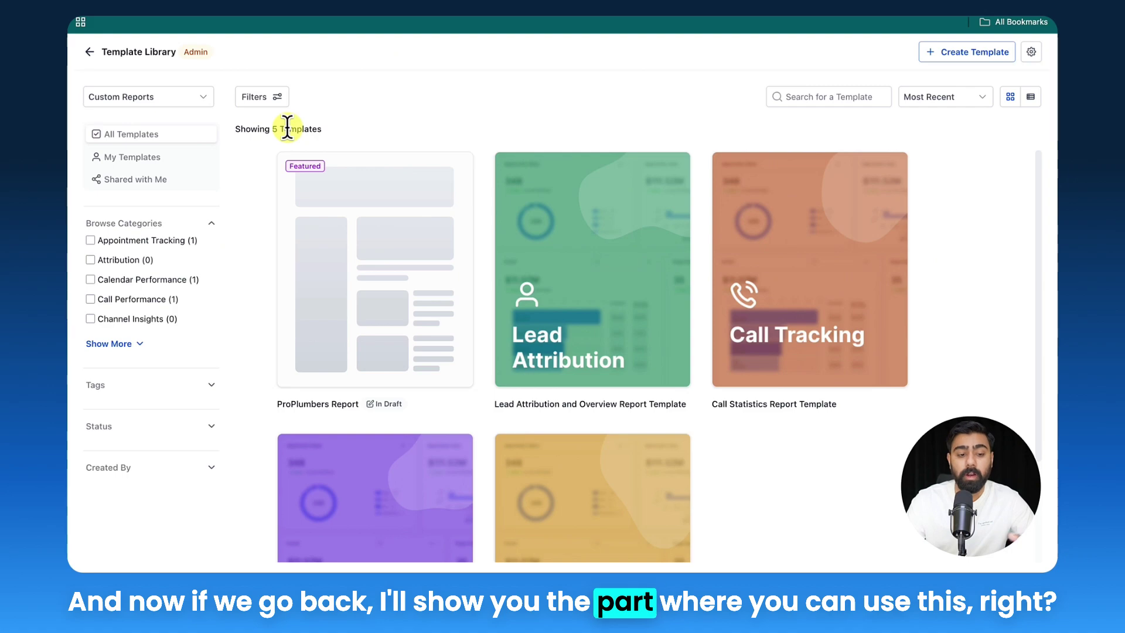
- Go back to Custom Reports and start a New Report
click(89, 52)
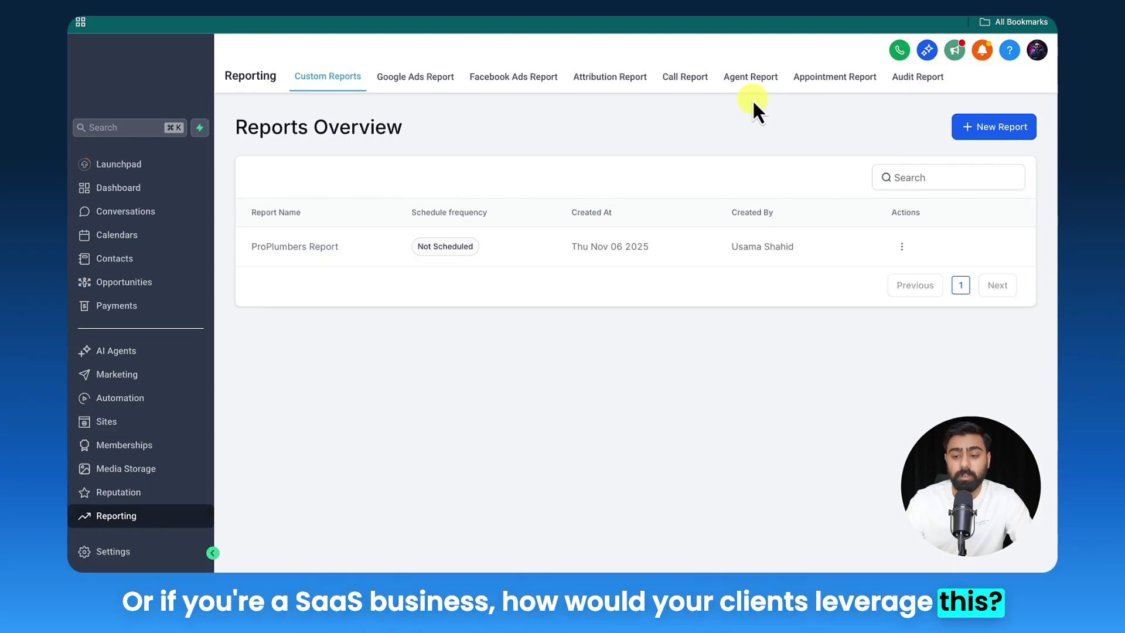
click(985, 126)
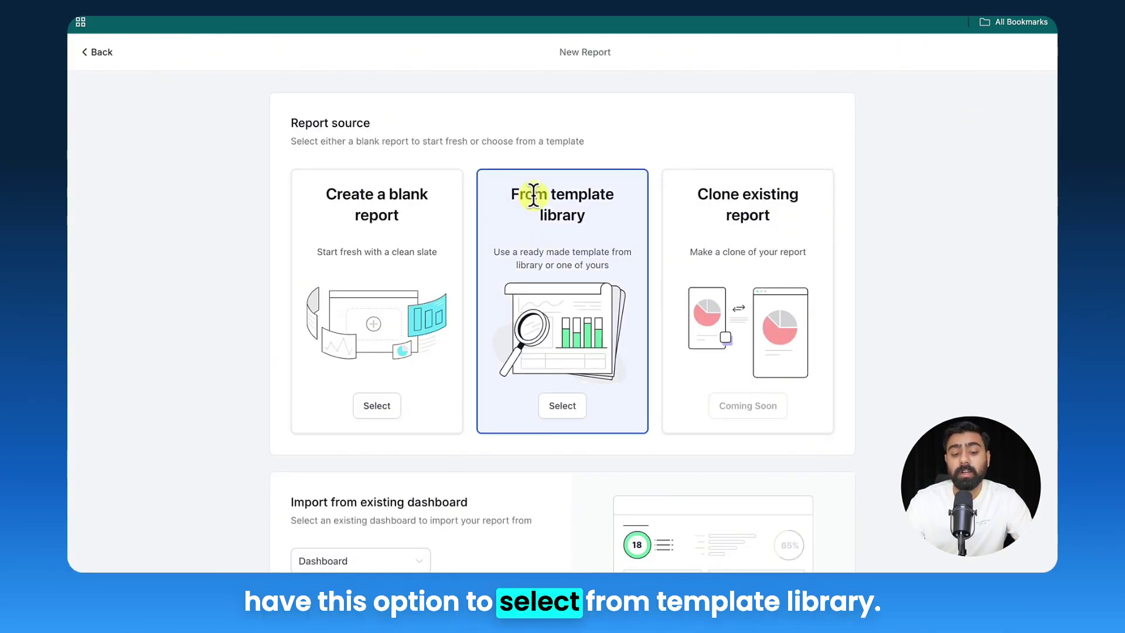
- Start from the template library and choose the featured ProPlumbers Report template
click(563, 407)
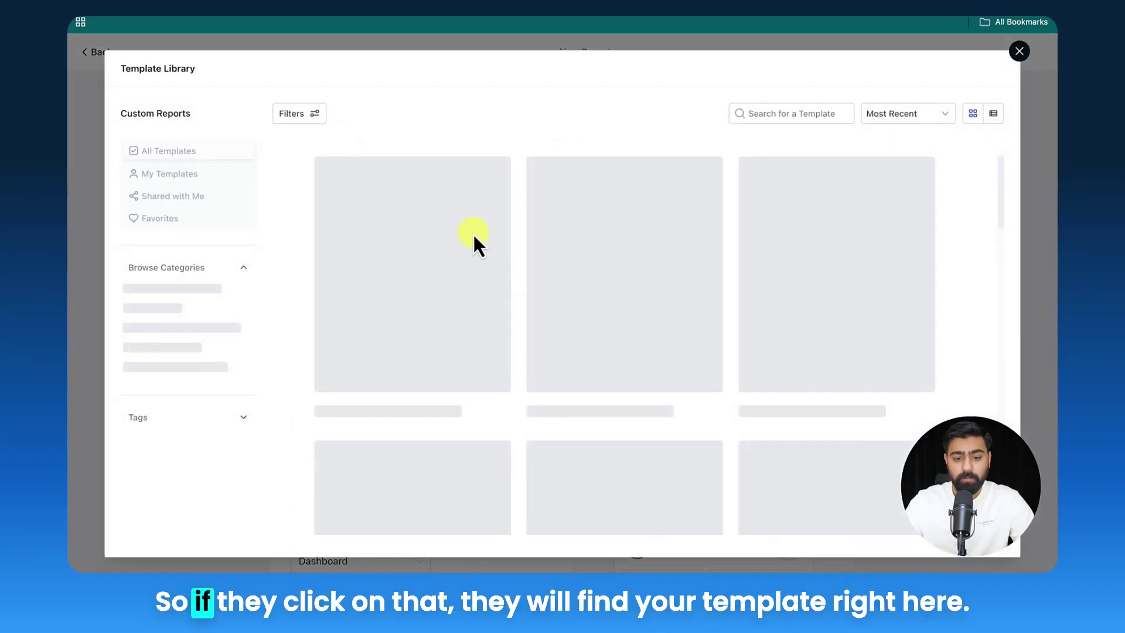
mouse_move(491, 216)
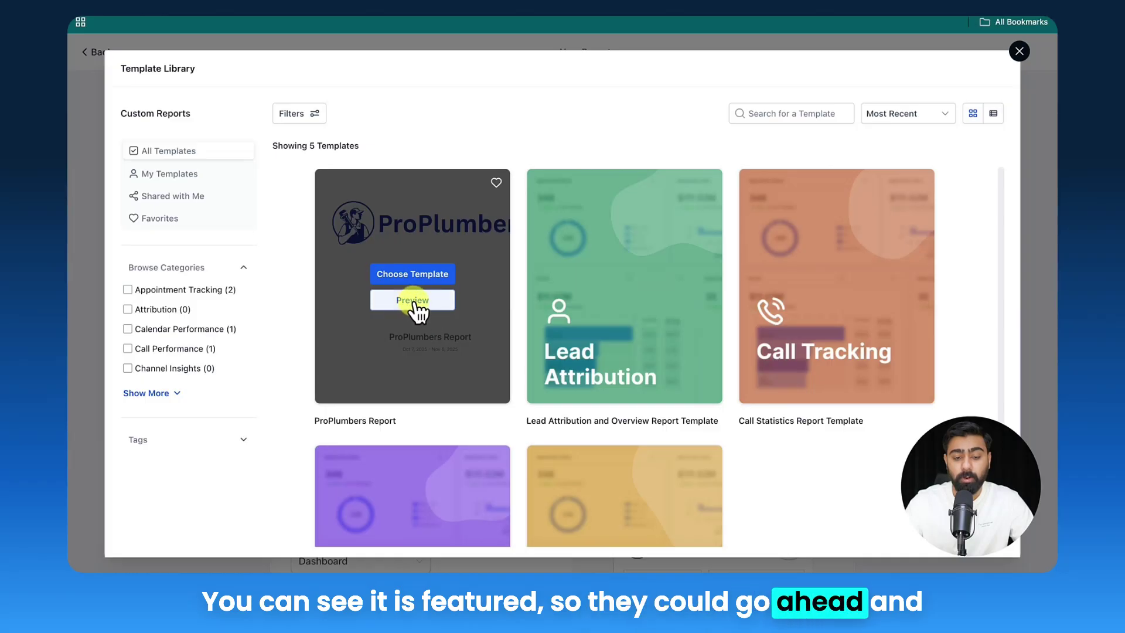
click(411, 274)
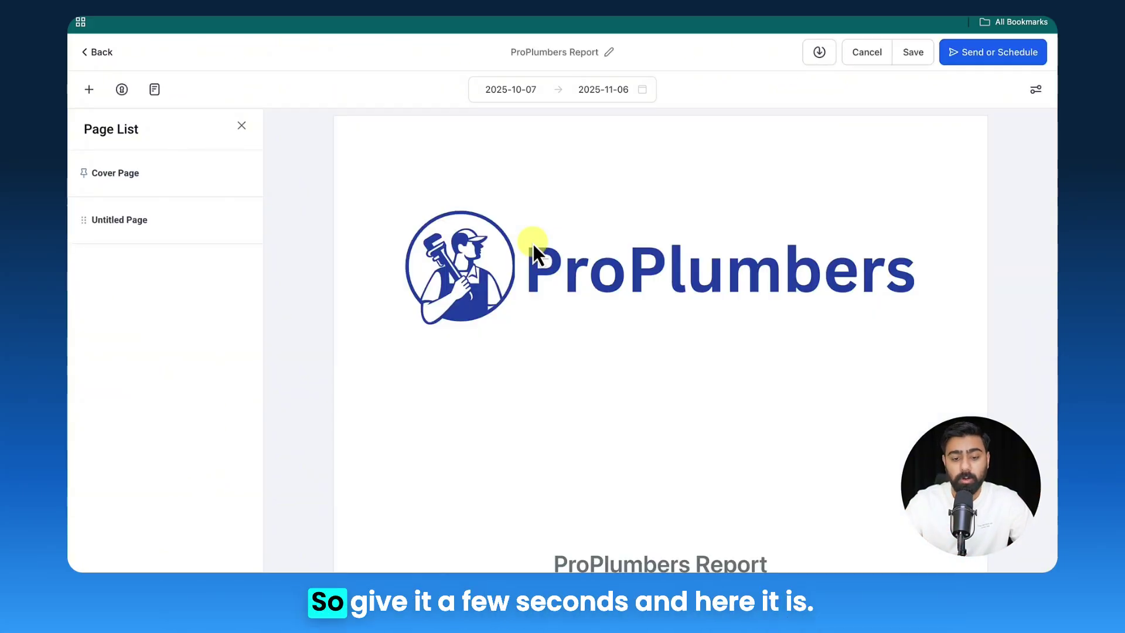
- Scroll through the ProPlumbers Report's cover and lead, appointment and deal metric widgets
scroll(592, 251, down, 10)
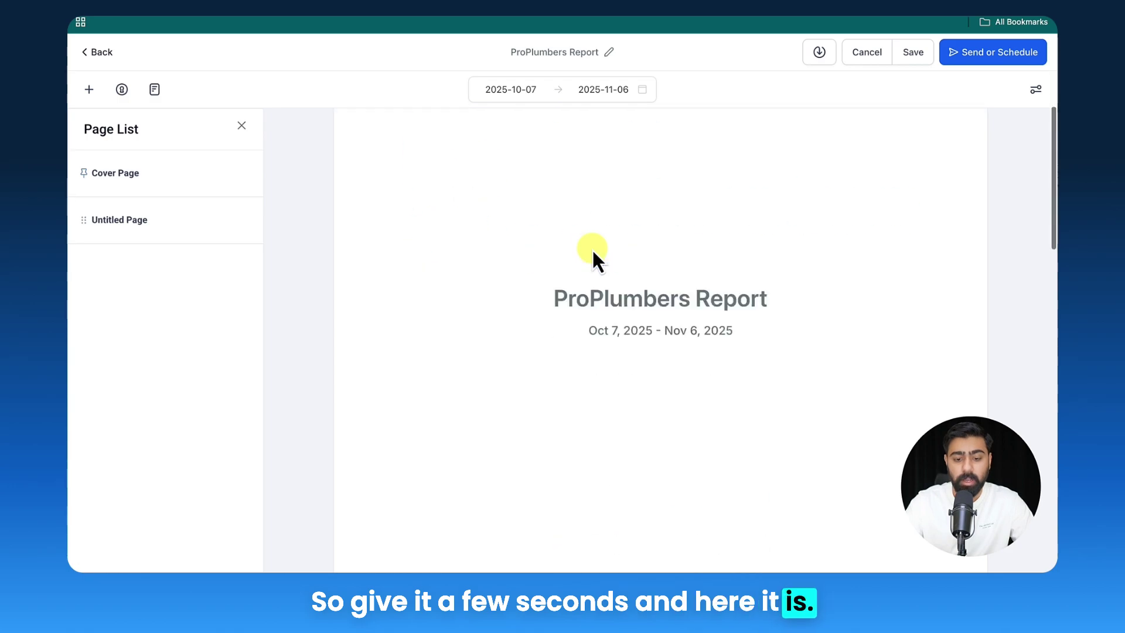
scroll(591, 248, down, 5)
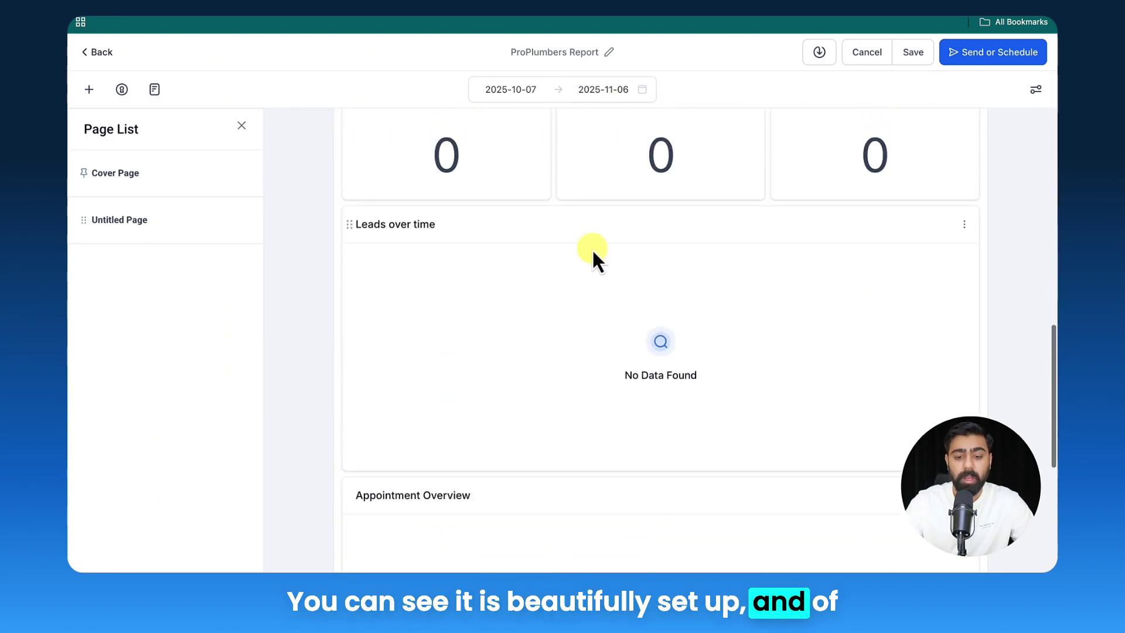
scroll(592, 248, up, 2)
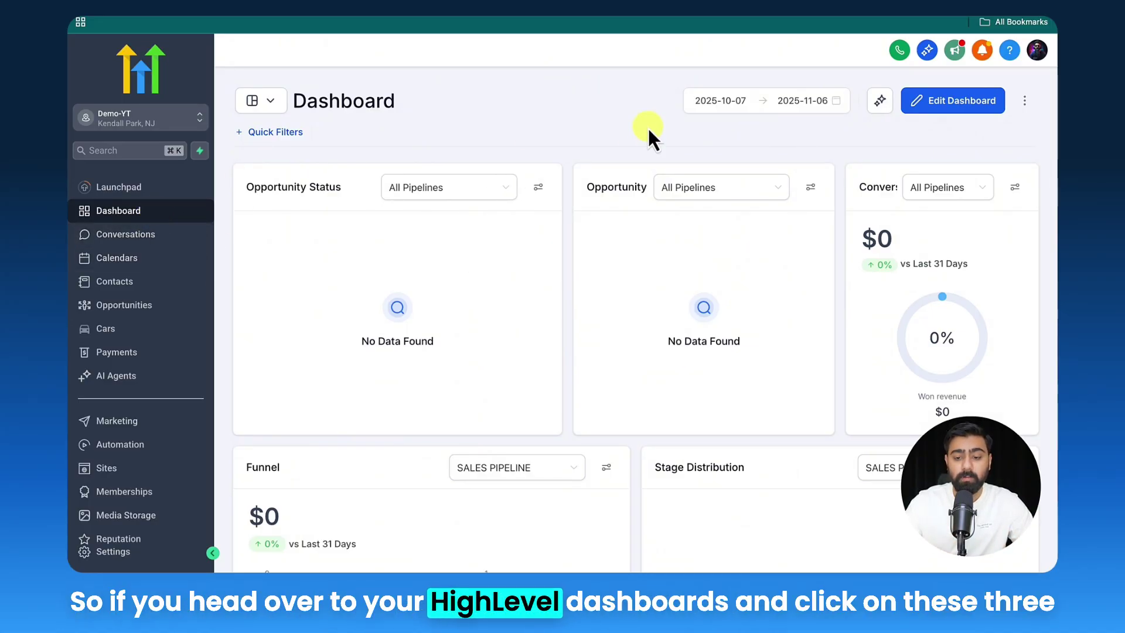
- Choose Upload Dashboard Template from the dashboard's three-dot menu beside Edit Dashboard
click(1025, 101)
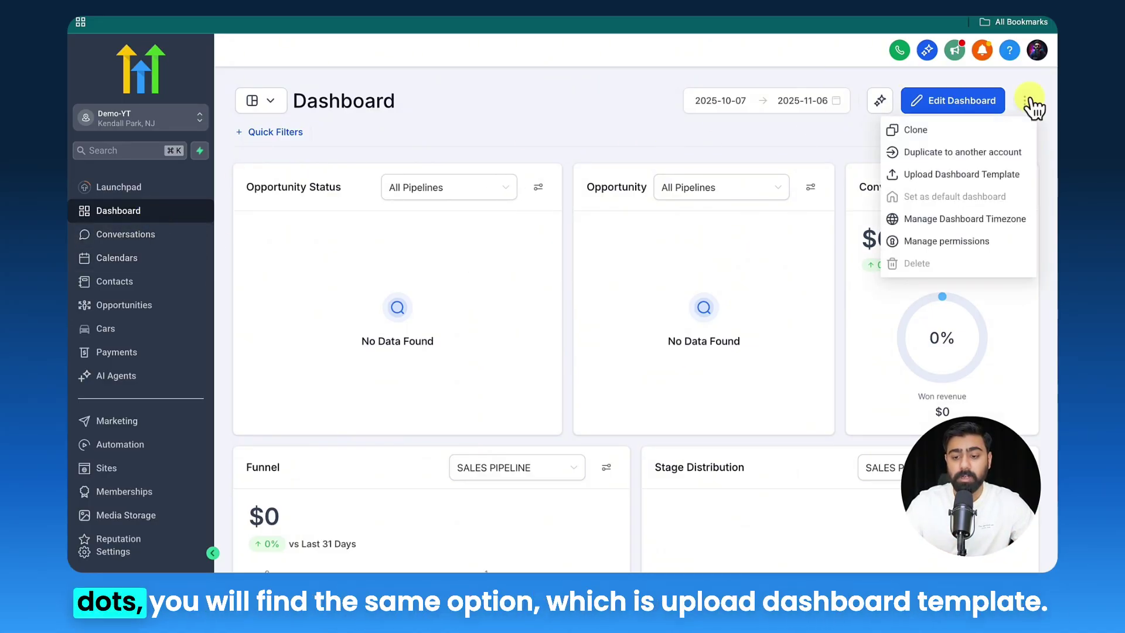
click(929, 179)
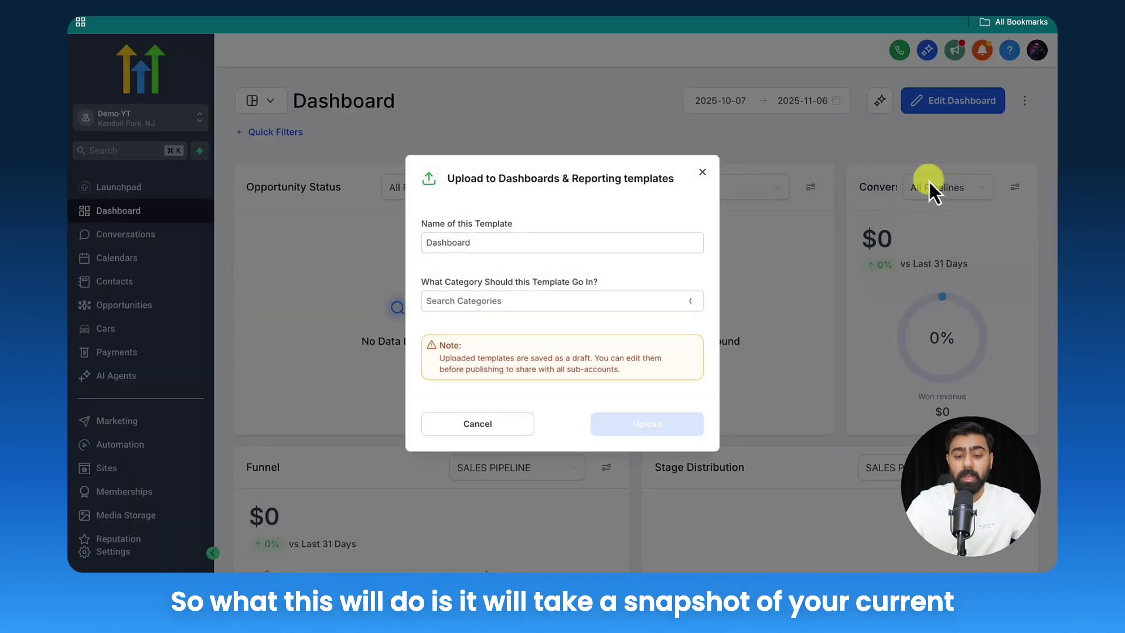